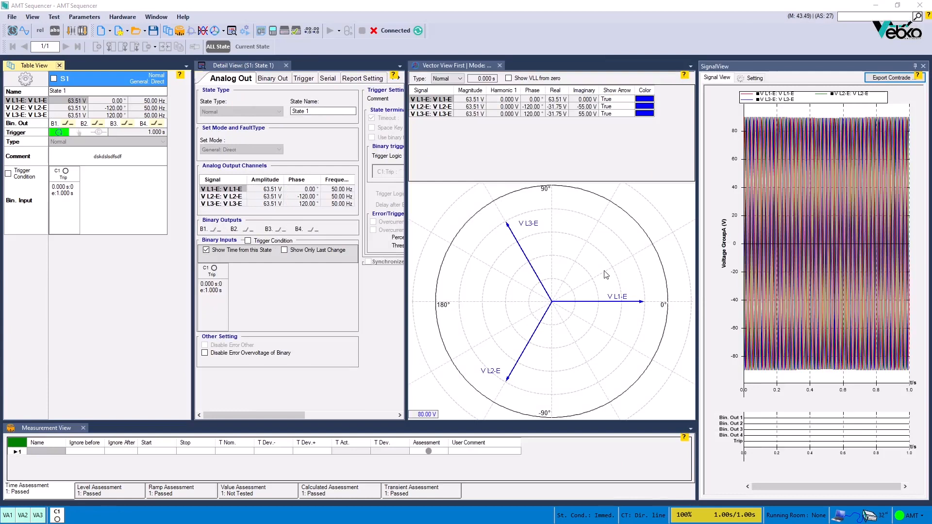
# Set the Vector View type to Orange and move its time marker to about 361 ms.
pyautogui.click(454, 79)
pyautogui.click(443, 95)
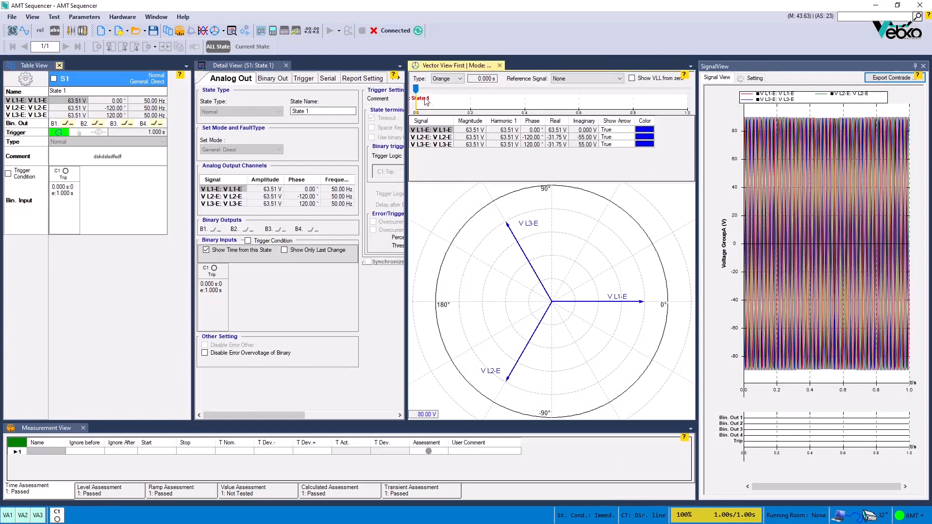
pyautogui.moveTo(416, 88); pyautogui.dragTo(506, 92)
pyautogui.moveTo(502, 94); pyautogui.dragTo(515, 93)
# Enable the data table and cursors in the Signal View.
pyautogui.click(753, 78)
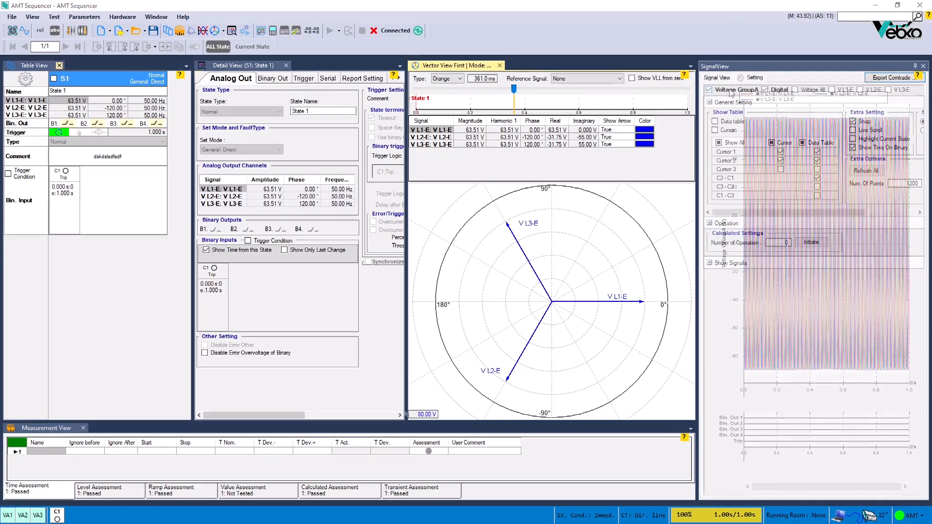
pyautogui.click(715, 122)
pyautogui.click(715, 130)
pyautogui.click(717, 77)
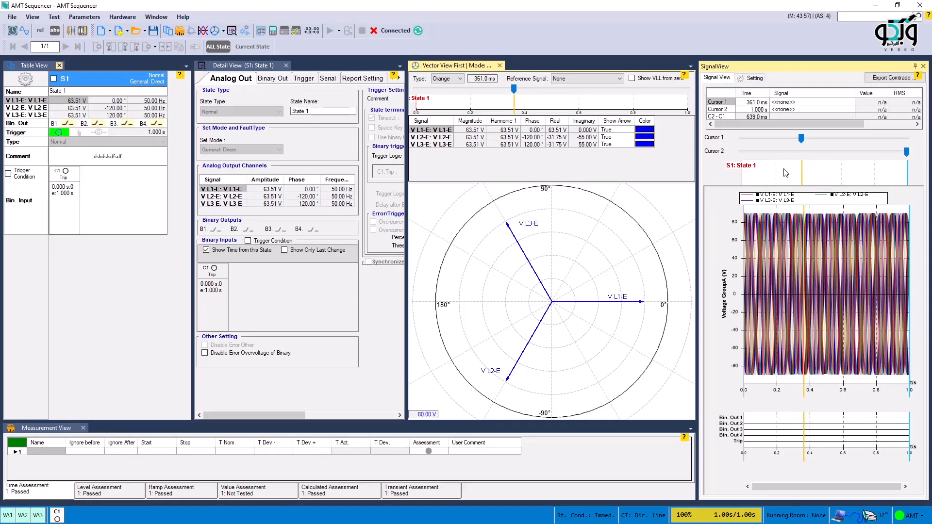
pyautogui.scroll(4, 786, 173)
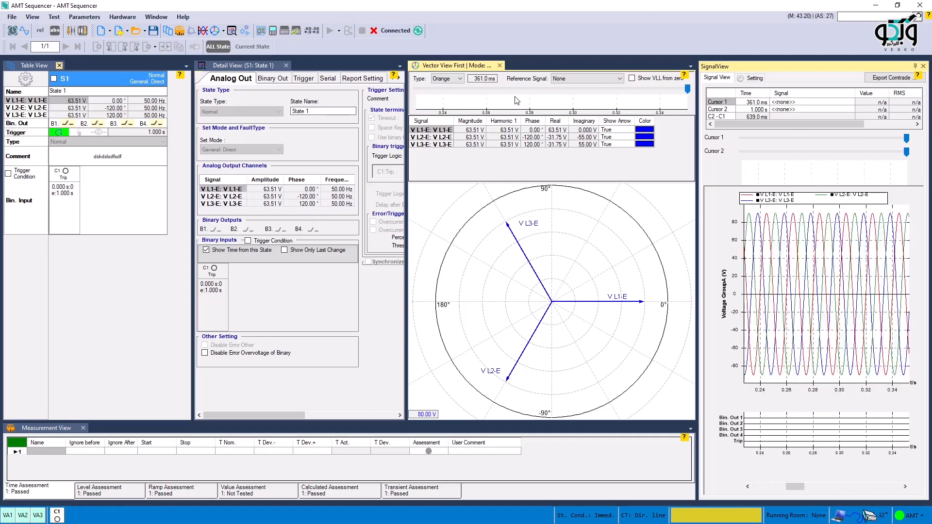
pyautogui.scroll(-2, 516, 101)
# Widen the Detail View, clear the previous test results and add a second state following State 1.
pyautogui.moveTo(406, 241); pyautogui.dragTo(452, 242)
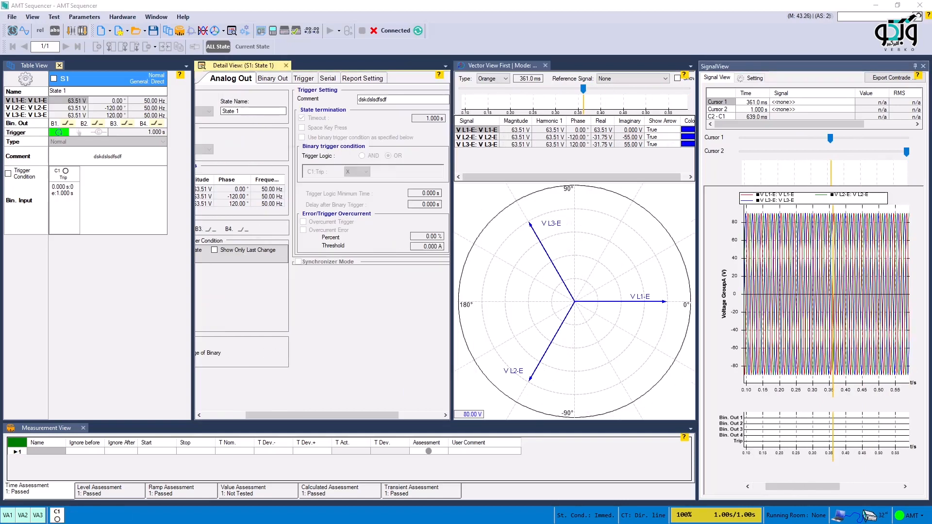
pyautogui.click(374, 30)
pyautogui.click(135, 47)
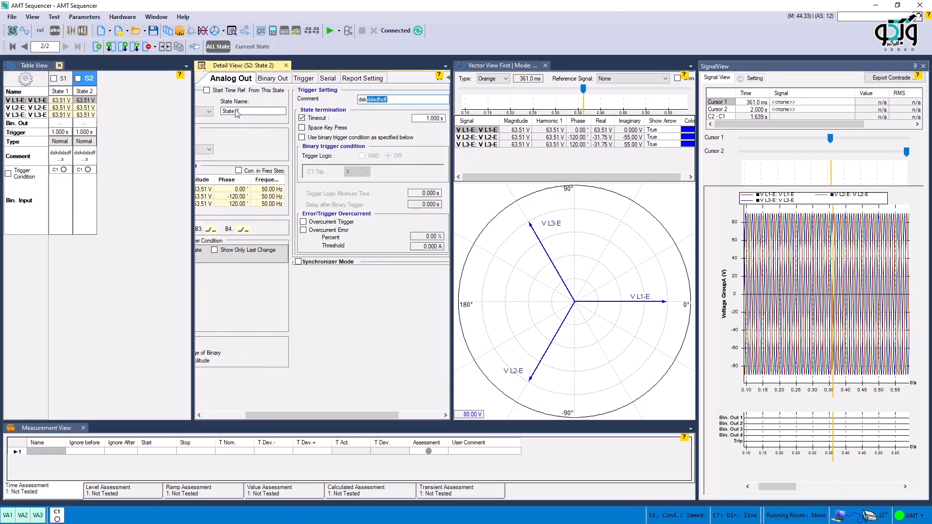
# Try the Continuous Ramp type on State 2 and set its state type back to Normal.
pyautogui.click(209, 111)
pyautogui.click(214, 152)
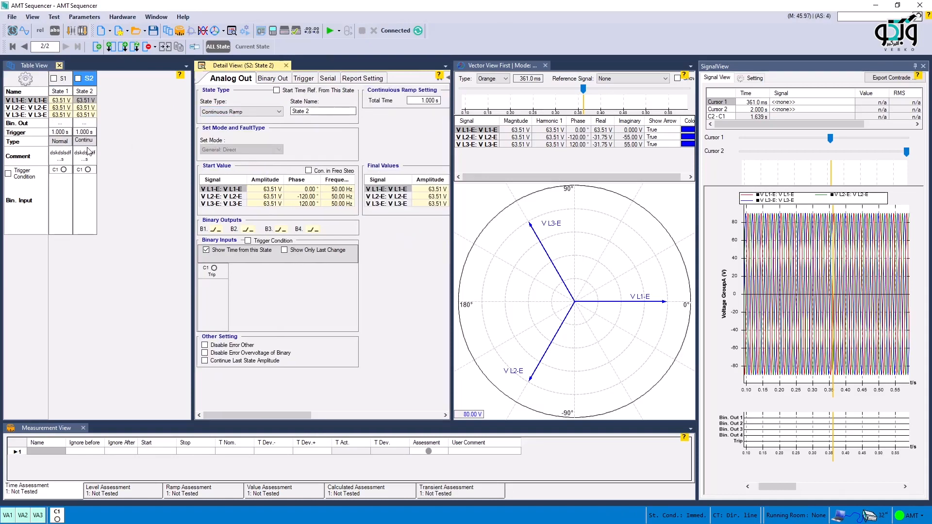
pyautogui.click(231, 113)
pyautogui.click(223, 122)
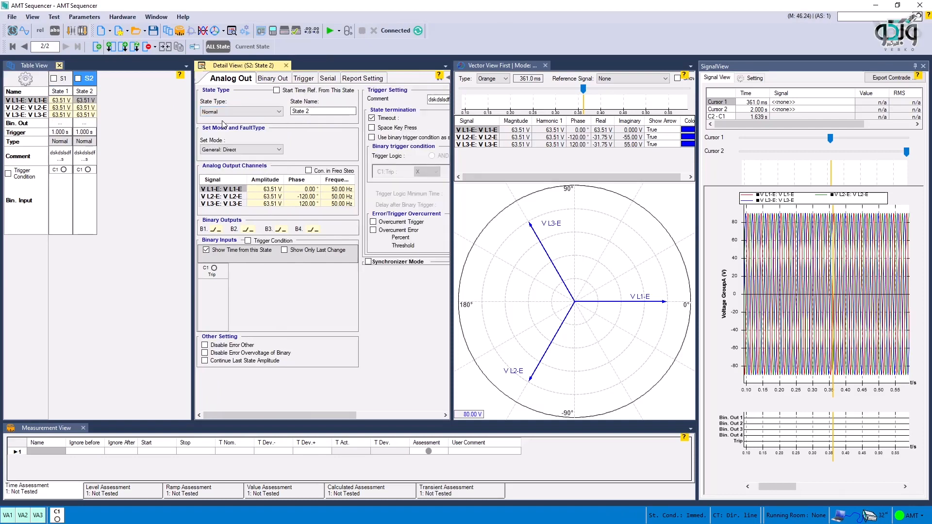
# Set State 2's timeout to 20 s.
pyautogui.moveTo(351, 416); pyautogui.dragTo(390, 416)
pyautogui.click(430, 117)
pyautogui.write('20 s')
pyautogui.press('Return')
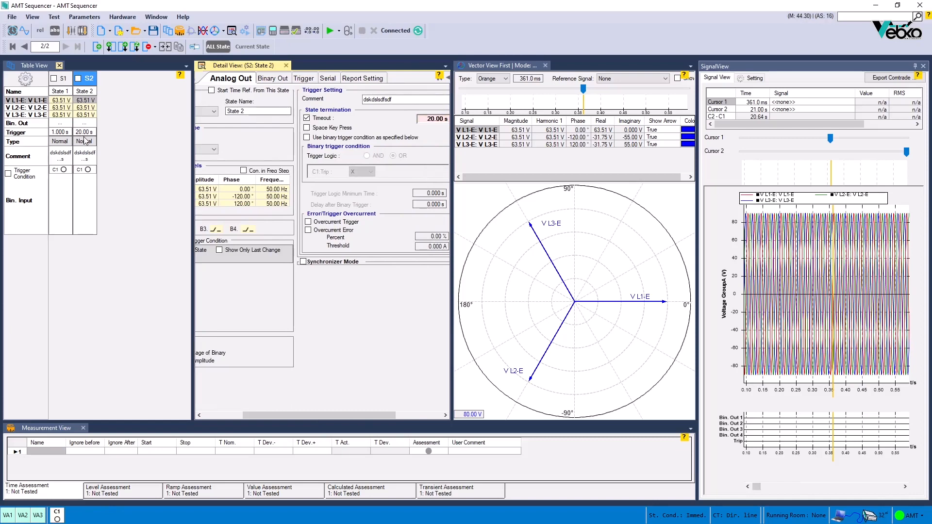
# Rename State 2 as VEBKO.
pyautogui.click(266, 112)
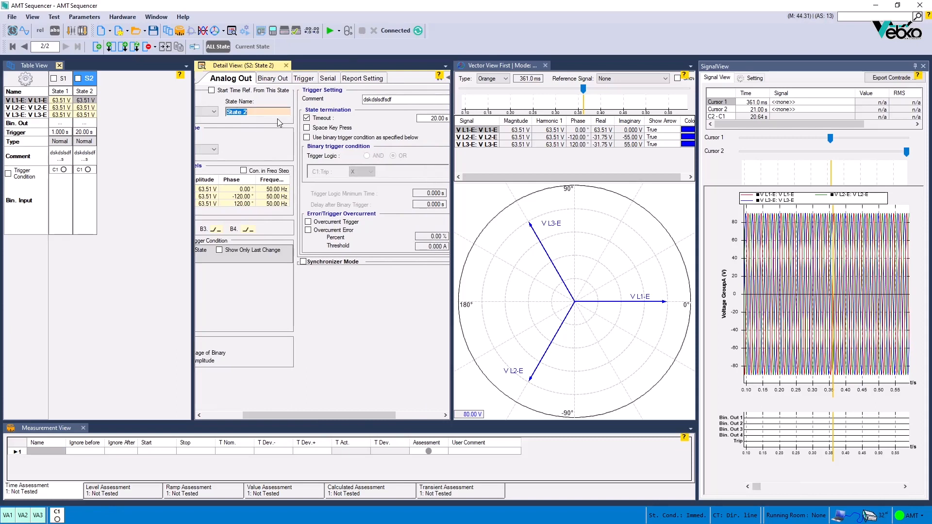
pyautogui.write('VEBKO')
pyautogui.press('Return')
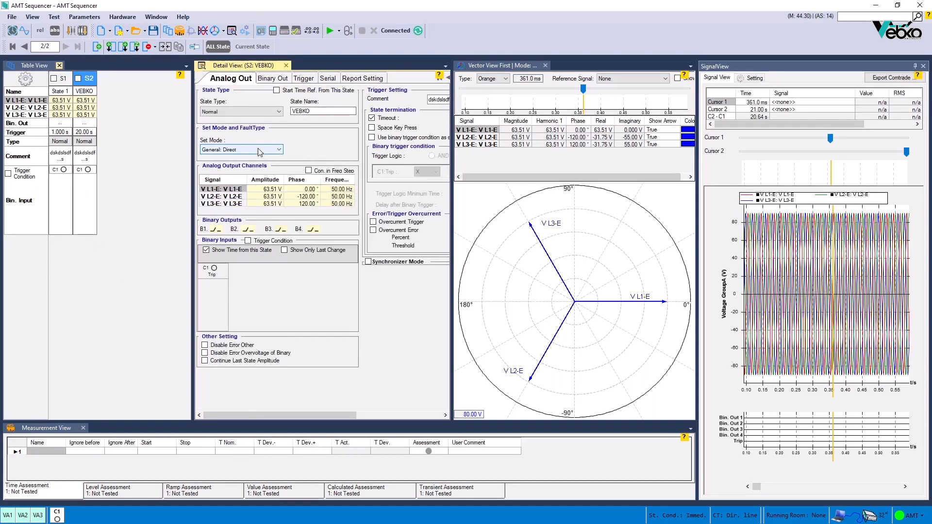
# Set the VEBKO state's type to Step Ramp and its set mode to Distance: Z-I const., and widen the Detail View.
pyautogui.click(223, 111)
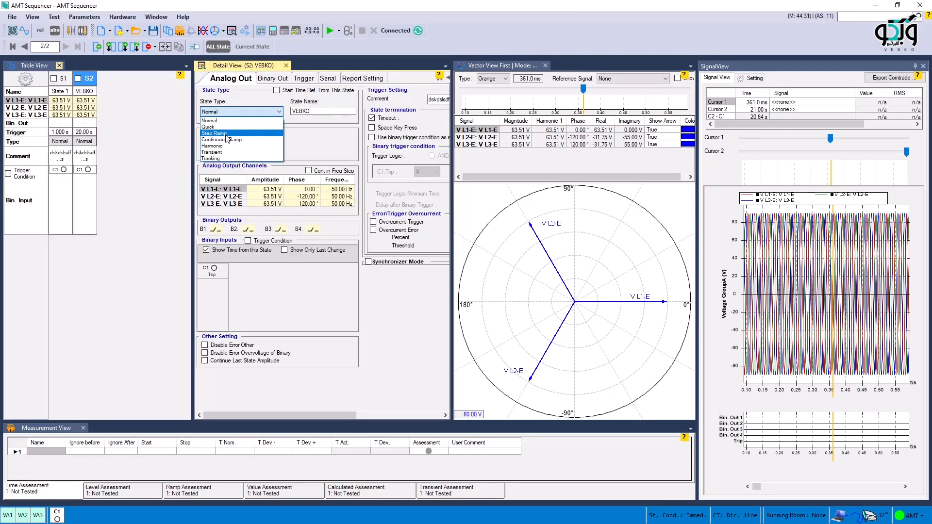
pyautogui.click(226, 134)
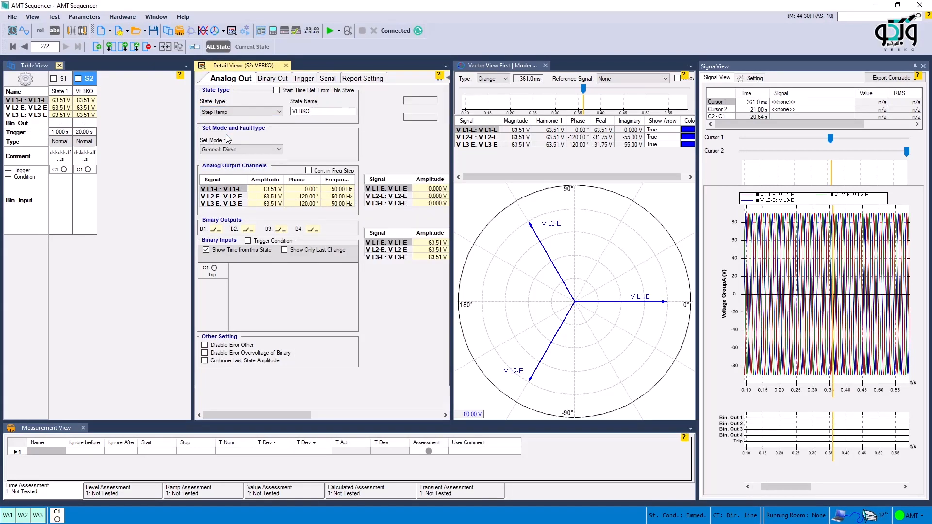
pyautogui.click(207, 151)
pyautogui.click(224, 196)
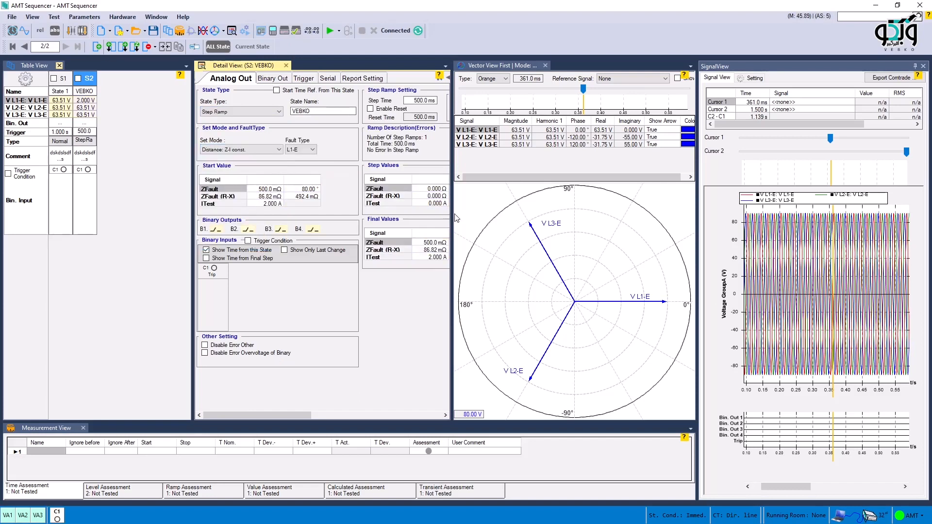
pyautogui.moveTo(192, 225); pyautogui.dragTo(127, 224)
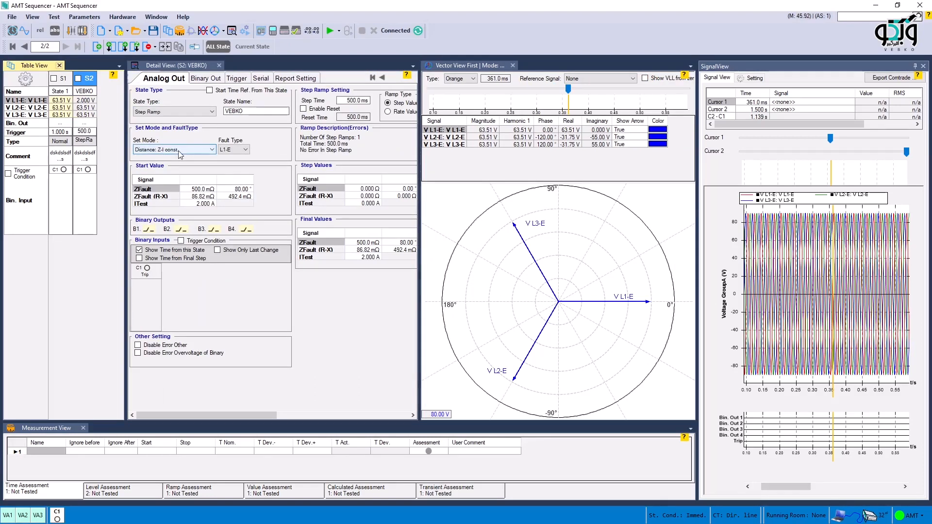
# Look through the available set modes and change the VEBKO state's type to Harmonic.
pyautogui.click(146, 150)
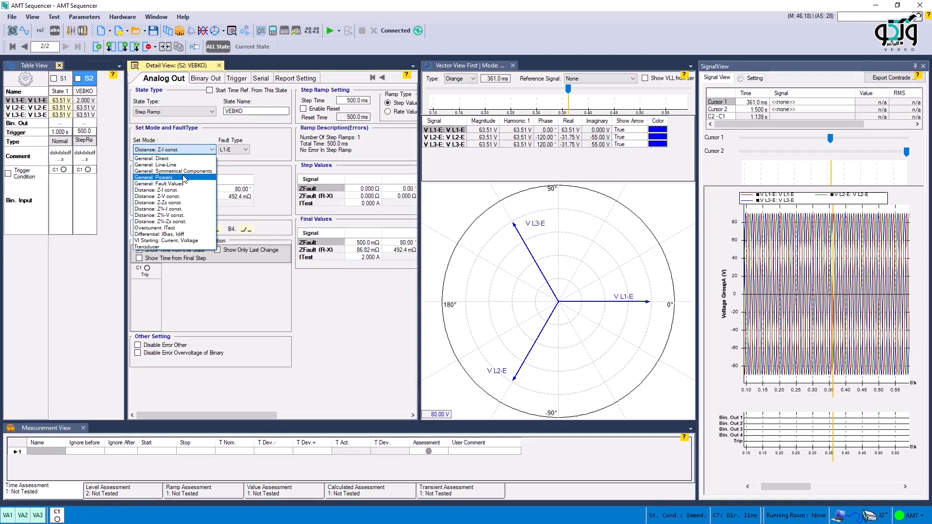
pyautogui.click(156, 114)
pyautogui.click(159, 113)
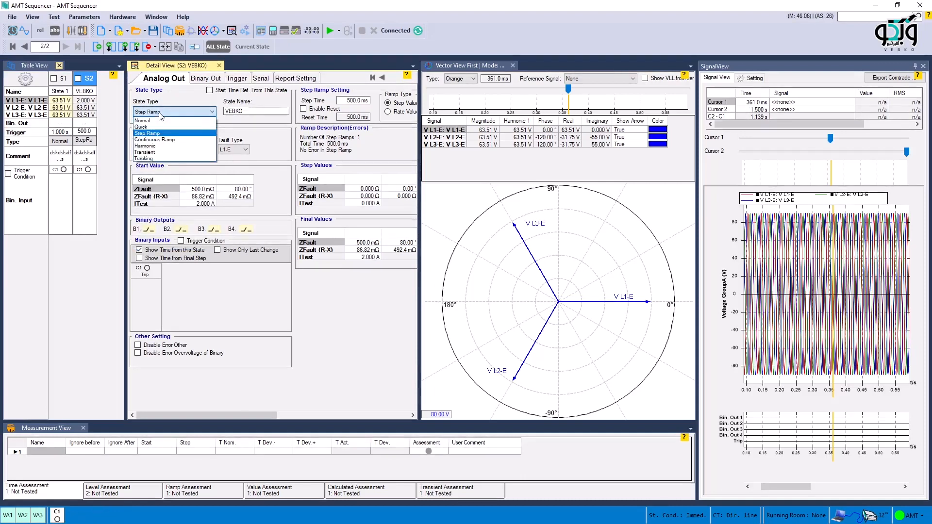
pyautogui.click(155, 145)
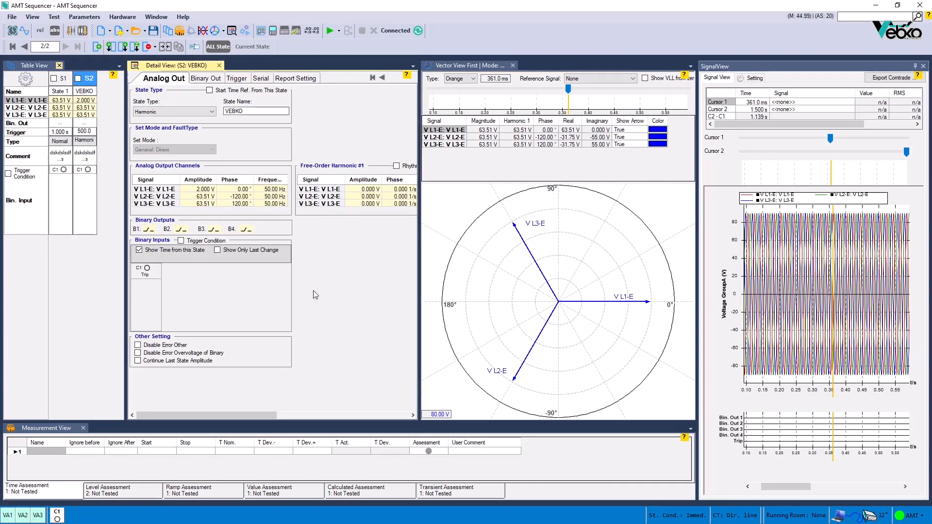
# Try the C1 Trip options of the VEBKO state's binary trigger condition and disable that condition.
pyautogui.click(236, 79)
pyautogui.click(311, 165)
pyautogui.click(314, 179)
pyautogui.click(310, 165)
pyautogui.click(311, 205)
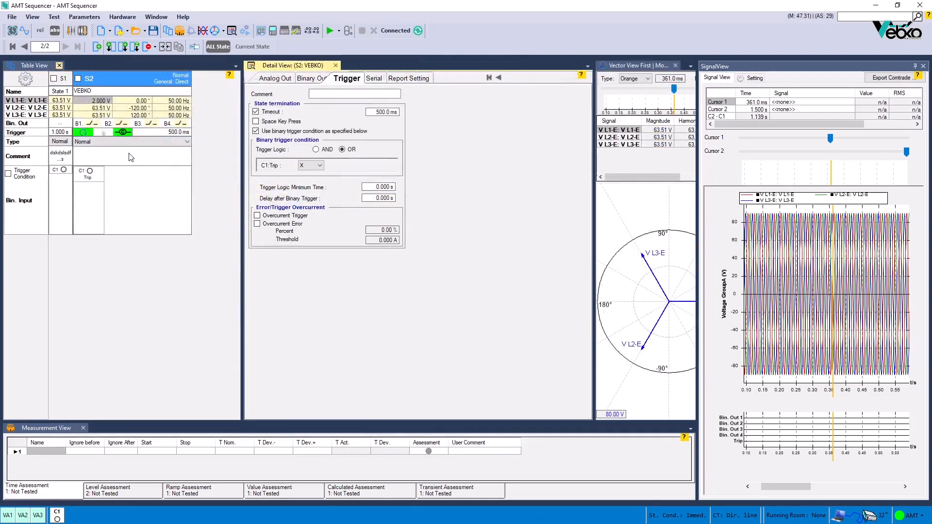
pyautogui.click(256, 131)
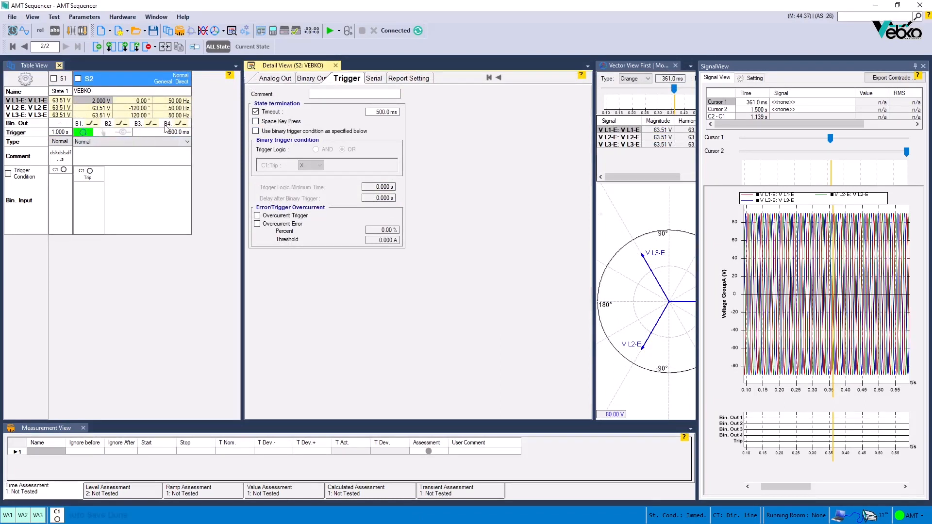
# Enlarge the Signal View, assign V L1-E to Cursor 1 and V L2-E to Cursor 2, and place Cursor 1 at about 171.7 ms.
pyautogui.moveTo(595, 204); pyautogui.dragTo(430, 204)
pyautogui.moveTo(697, 219); pyautogui.dragTo(596, 204)
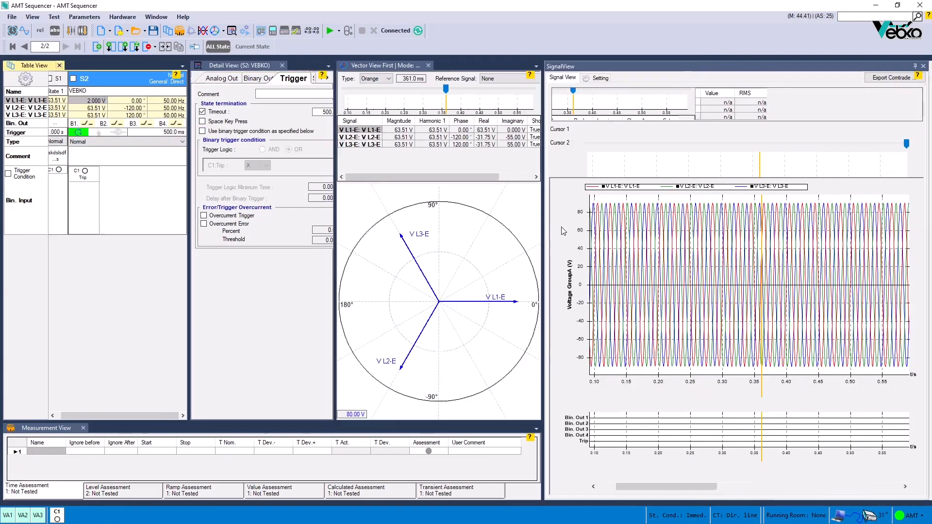
pyautogui.click(588, 77)
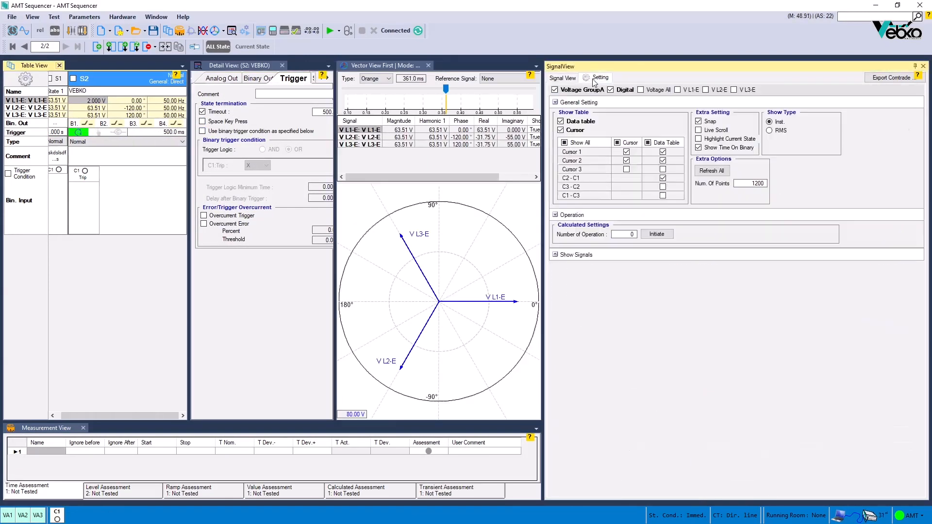
pyautogui.click(563, 77)
pyautogui.click(641, 102)
pyautogui.click(641, 116)
pyautogui.click(641, 109)
pyautogui.click(642, 132)
pyautogui.click(640, 130)
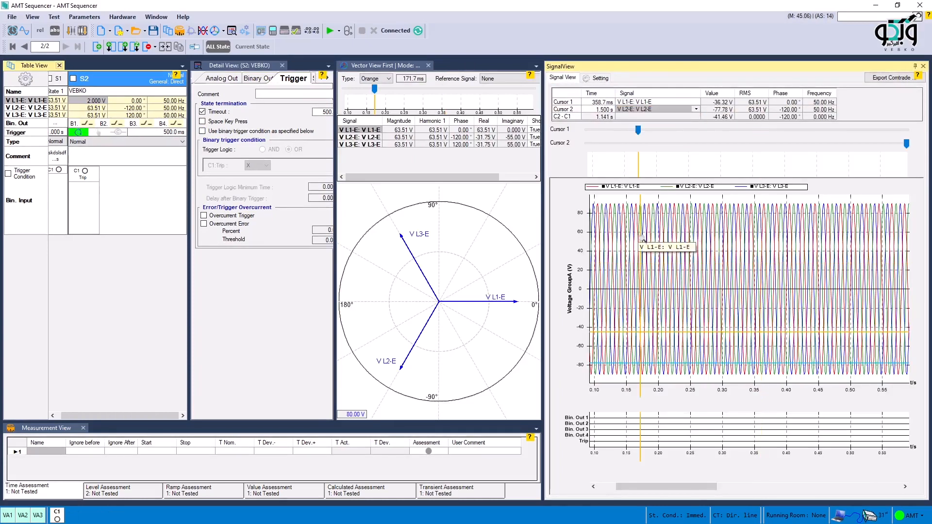
pyautogui.scroll(-2, 640, 233)
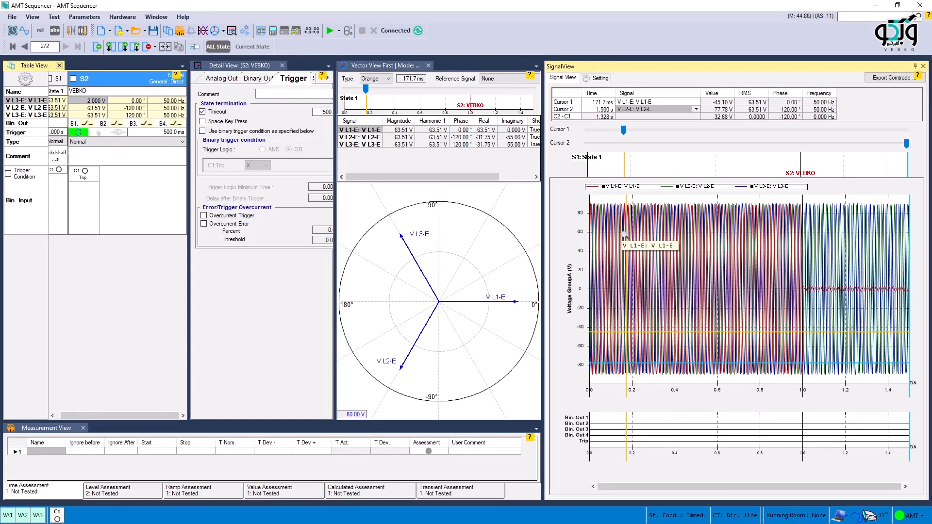
# Reopen the Signal View and turn its data table and cursors back on.
pyautogui.hotkey('ctrl', 'r')
pyautogui.scroll(-4, 799, 250)
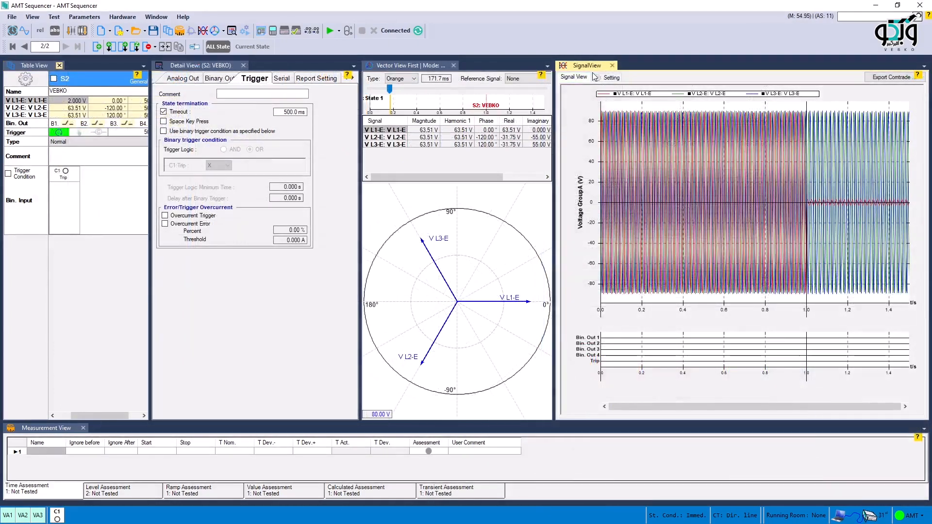
pyautogui.click(596, 77)
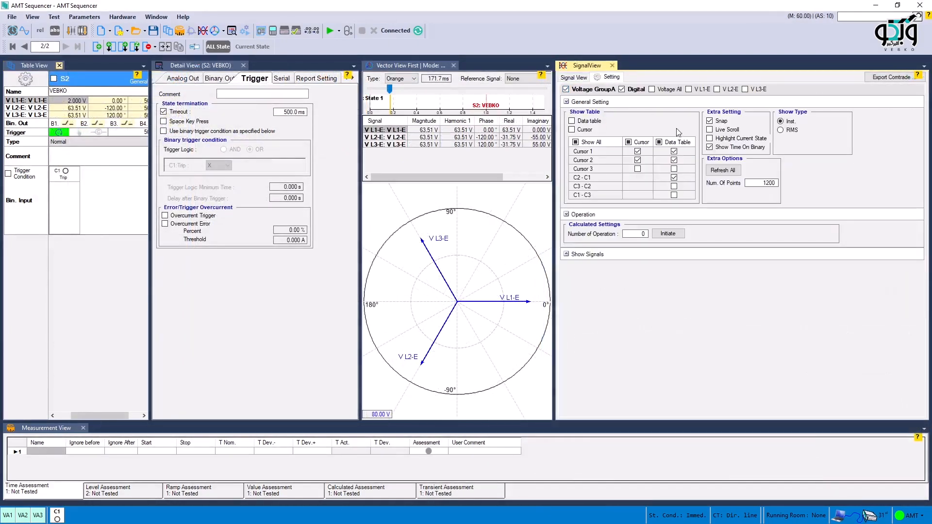
pyautogui.click(574, 77)
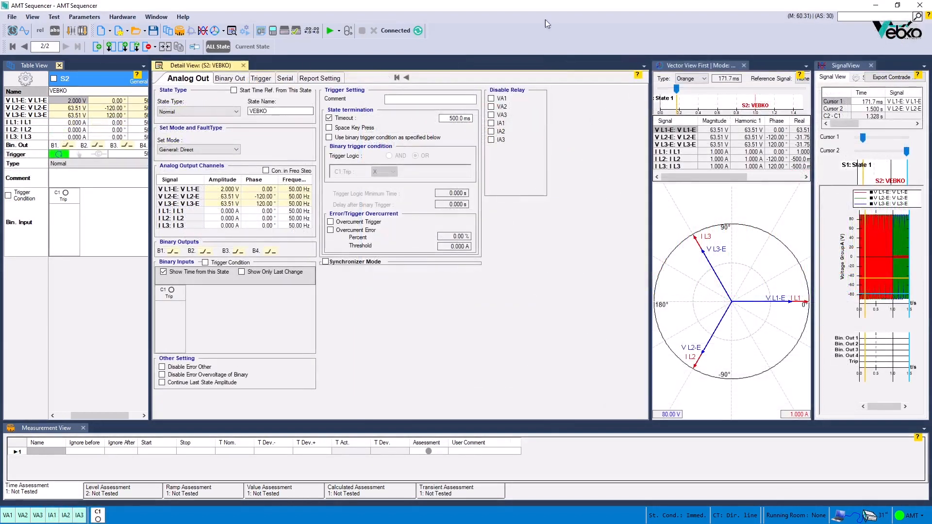
# Set the VEBKO state's type to Step Ramp and its set mode to General: Powers.
pyautogui.click(218, 107)
pyautogui.click(180, 125)
pyautogui.click(184, 151)
pyautogui.click(179, 177)
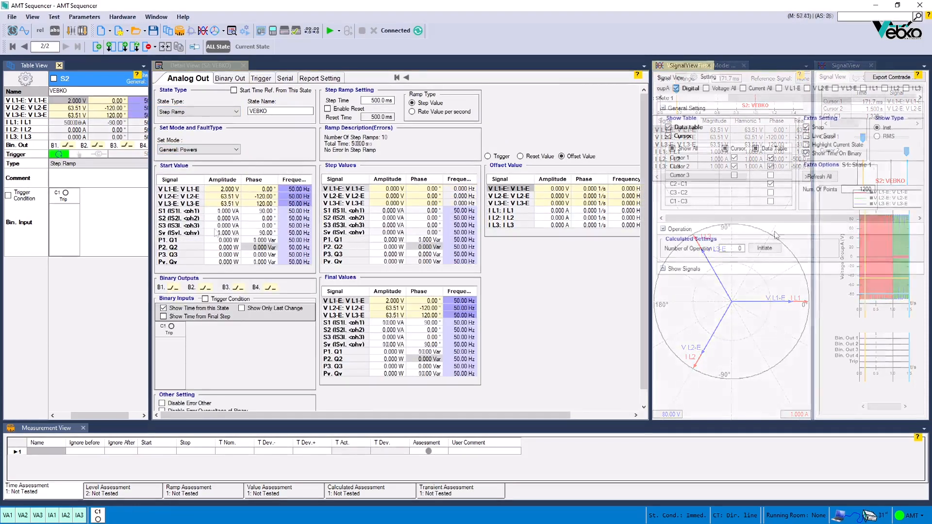
# Add the reactive power signal Q: P1, Q1 to the Signal View and show its plot over the full test duration.
pyautogui.click(664, 268)
pyautogui.moveTo(706, 374); pyautogui.dragTo(834, 382)
pyautogui.click(818, 290)
pyautogui.moveTo(780, 98); pyautogui.dragTo(880, 101)
pyautogui.click(893, 88)
pyautogui.click(670, 78)
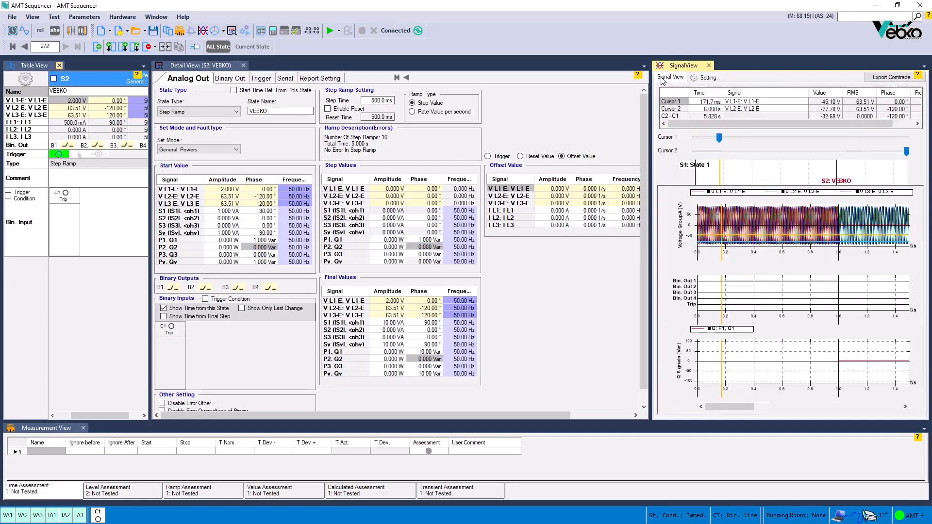
pyautogui.rightClick(741, 353)
pyautogui.moveTo(759, 356)
pyautogui.click(879, 372)
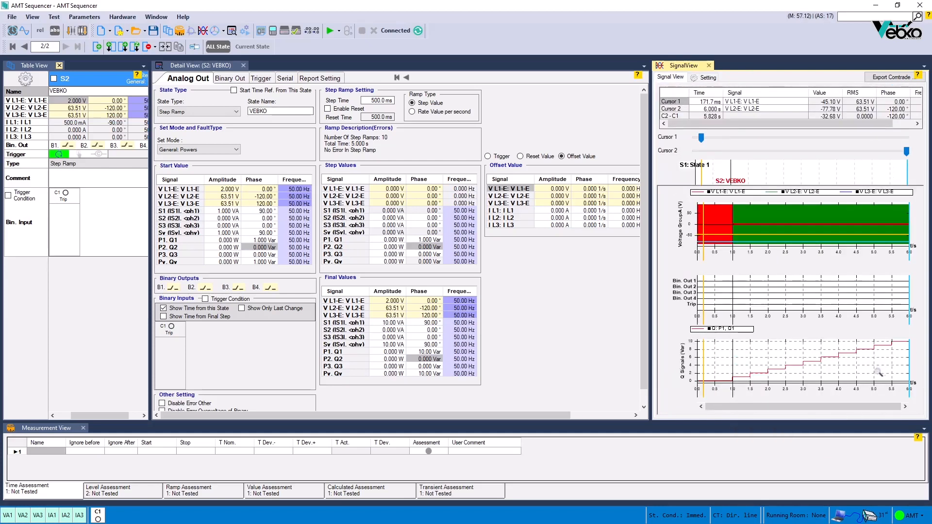
pyautogui.click(585, 307)
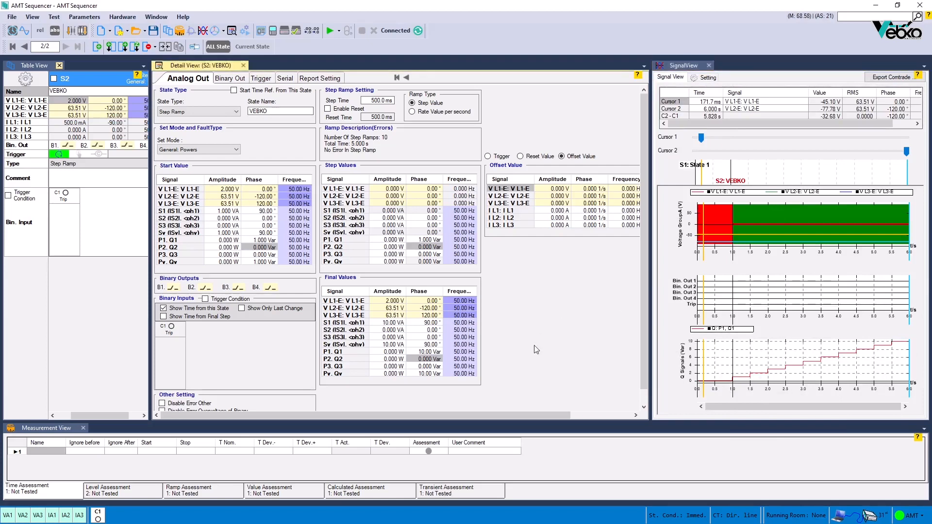
# Open the overcurrent characteristic view and make its horizontal axis relative.
pyautogui.hotkey('ctrl', 't')
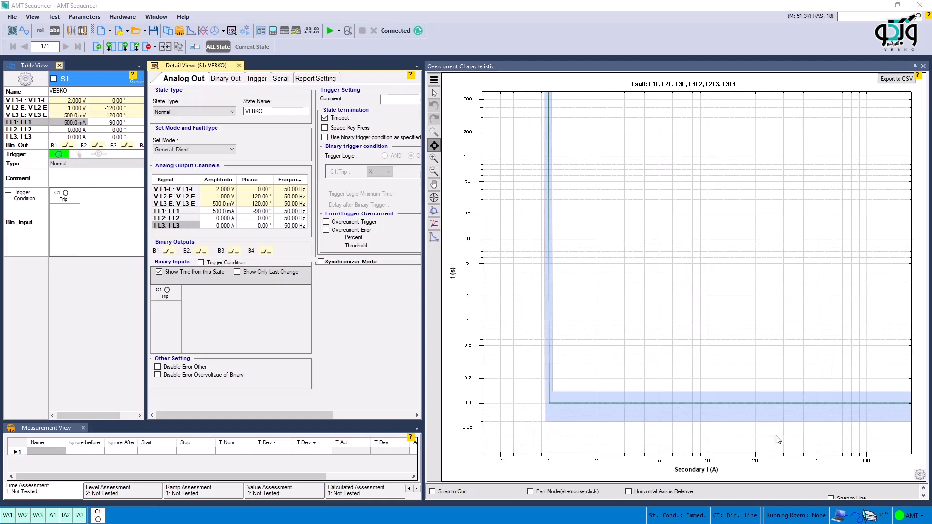
pyautogui.click(629, 492)
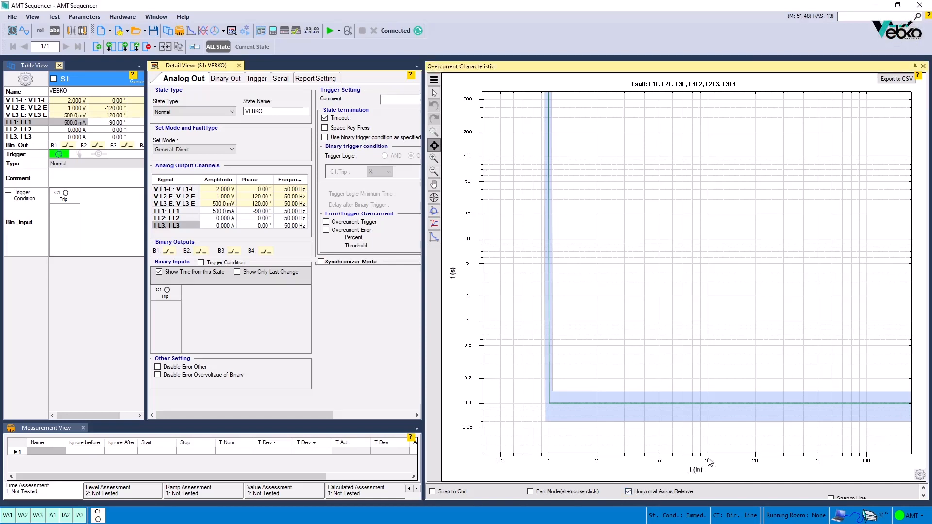
pyautogui.click(629, 492)
pyautogui.click(629, 492)
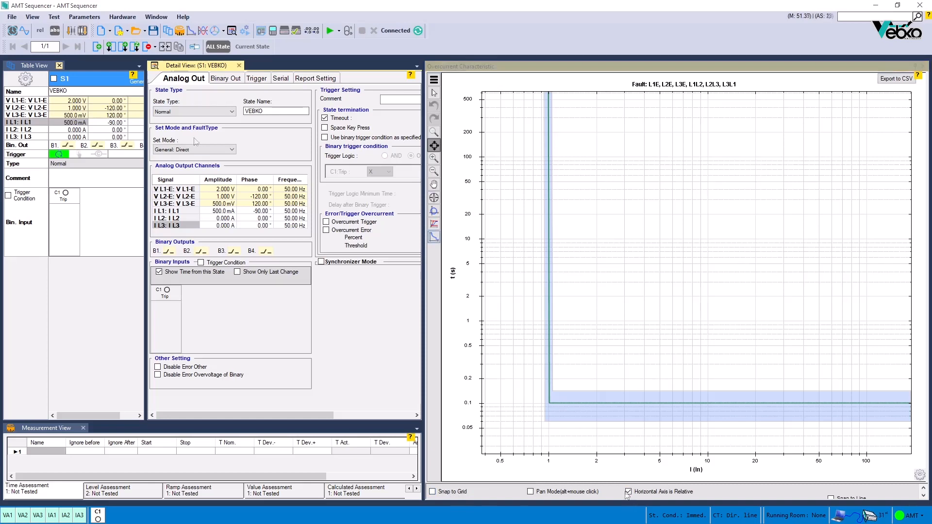
# Set the VEBKO state's type to Step Ramp and display its impedance and differential characteristic views.
pyautogui.click(195, 111)
pyautogui.click(164, 134)
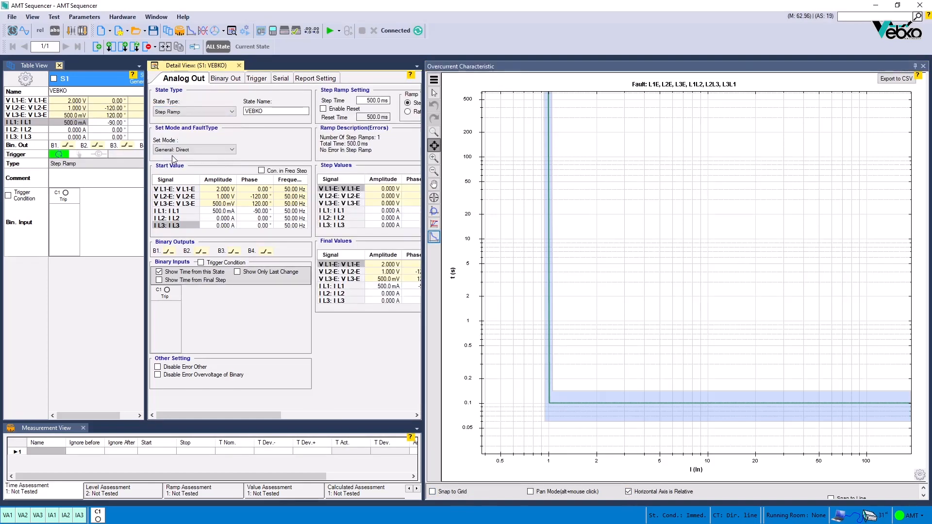
pyautogui.click(434, 211)
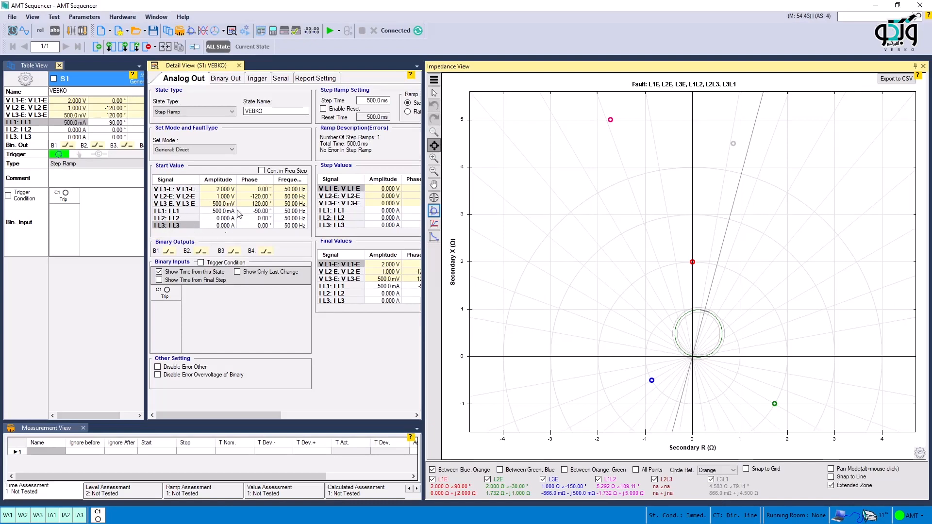
pyautogui.click(434, 224)
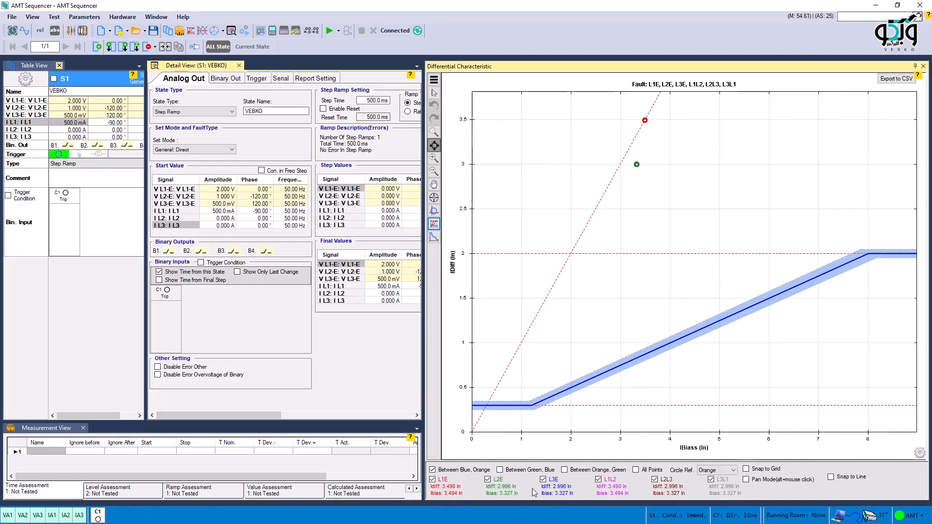
# Configure the hardware's current output as 6x32A, 100VA @ 32A and apply the configuration.
pyautogui.click(283, 32)
pyautogui.click(264, 283)
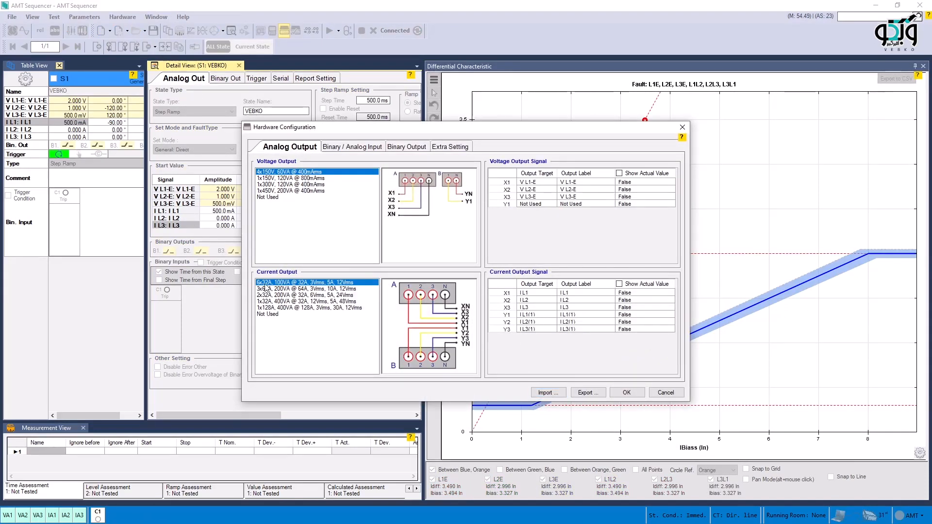
pyautogui.click(624, 392)
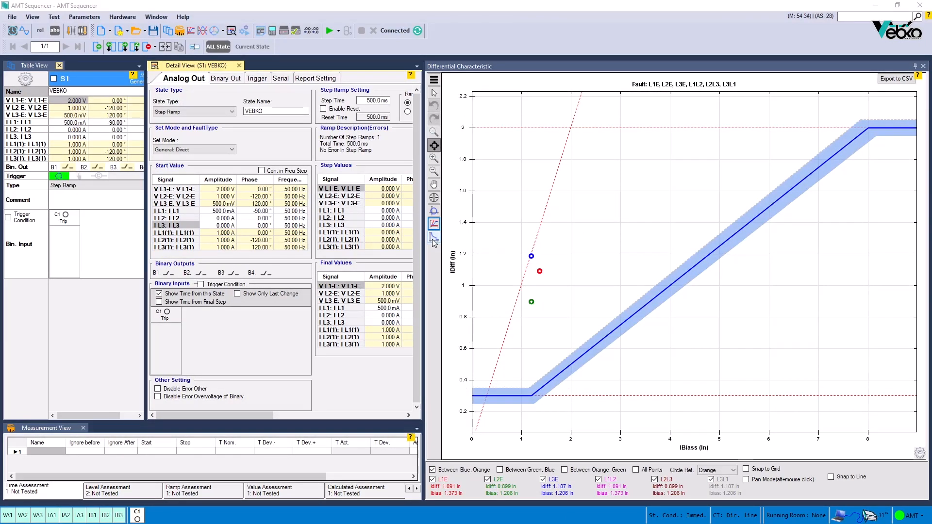
# Go through the overcurrent, differential and impedance characteristics, ending on the Signal View.
pyautogui.click(434, 238)
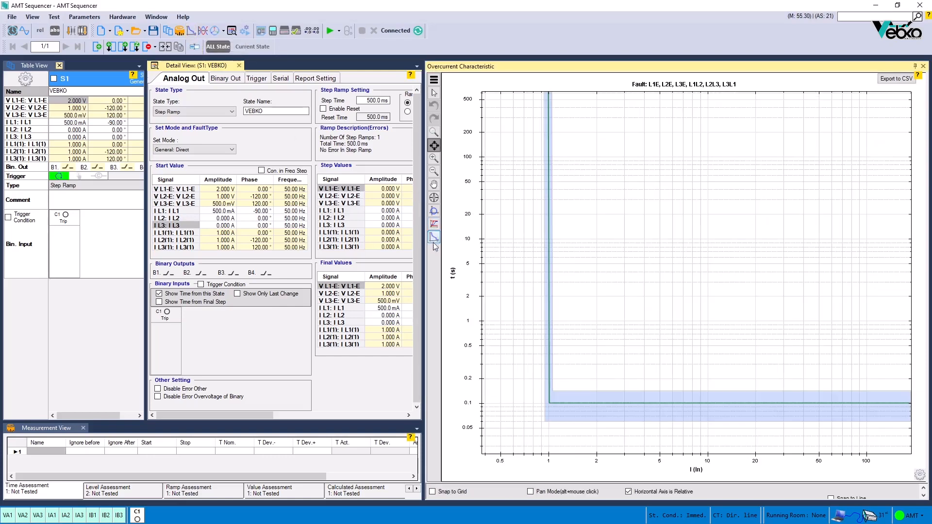
pyautogui.click(434, 224)
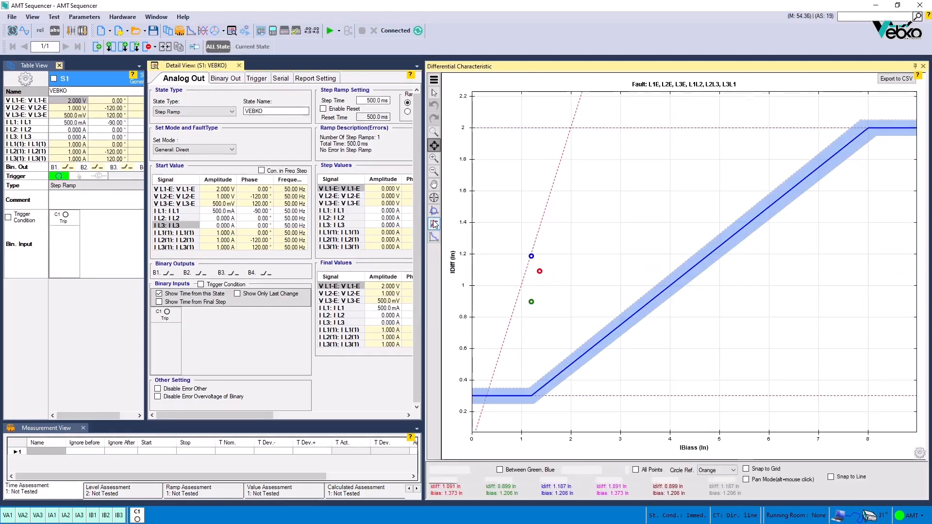
pyautogui.click(192, 31)
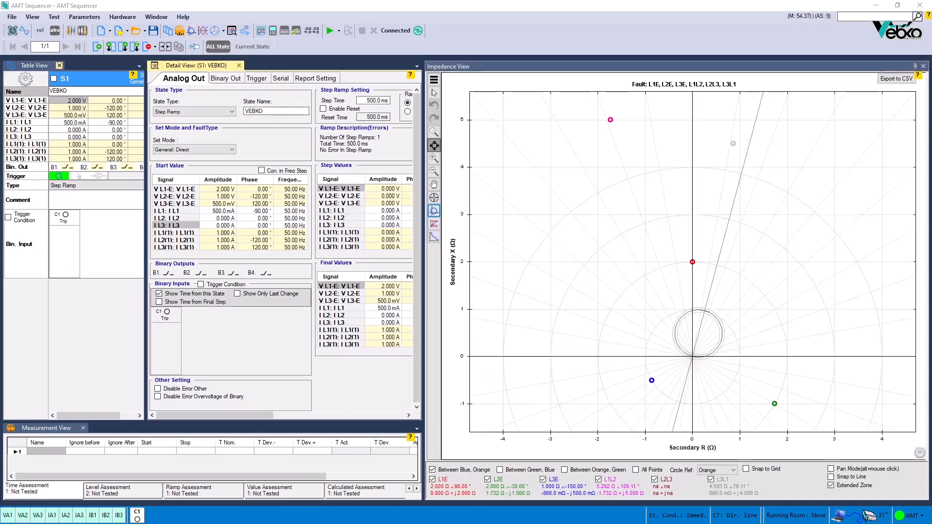
pyautogui.click(212, 44)
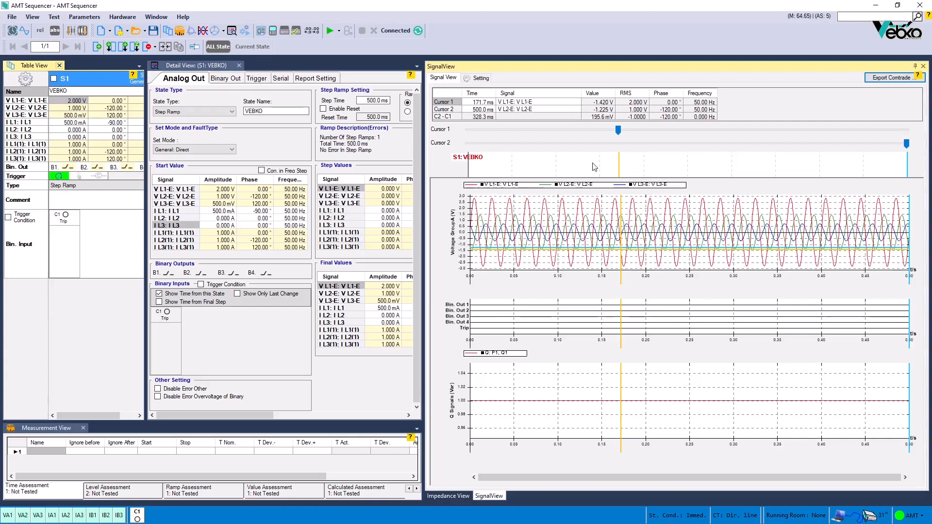
# Highlight the V L1-E, V L2-E and V L3-E voltage curves one after another in the Signal View.
pyautogui.click(472, 187)
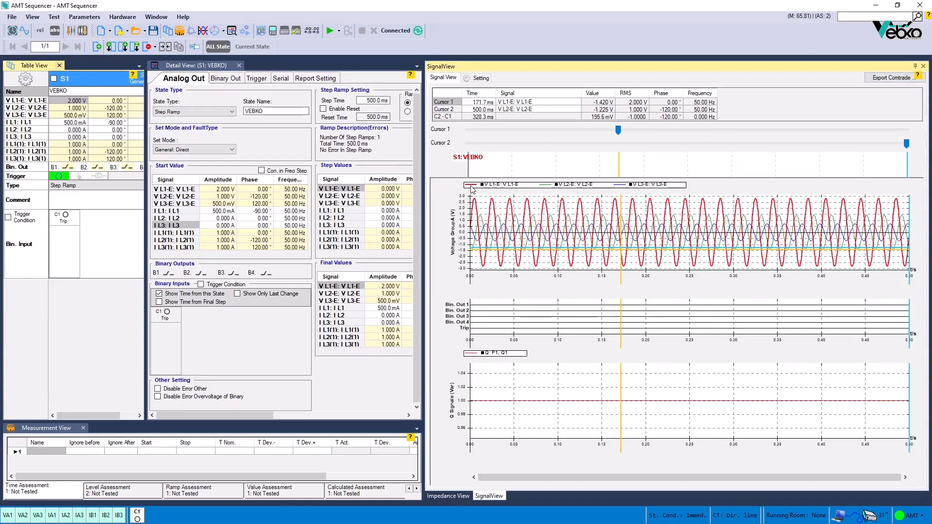
pyautogui.click(552, 186)
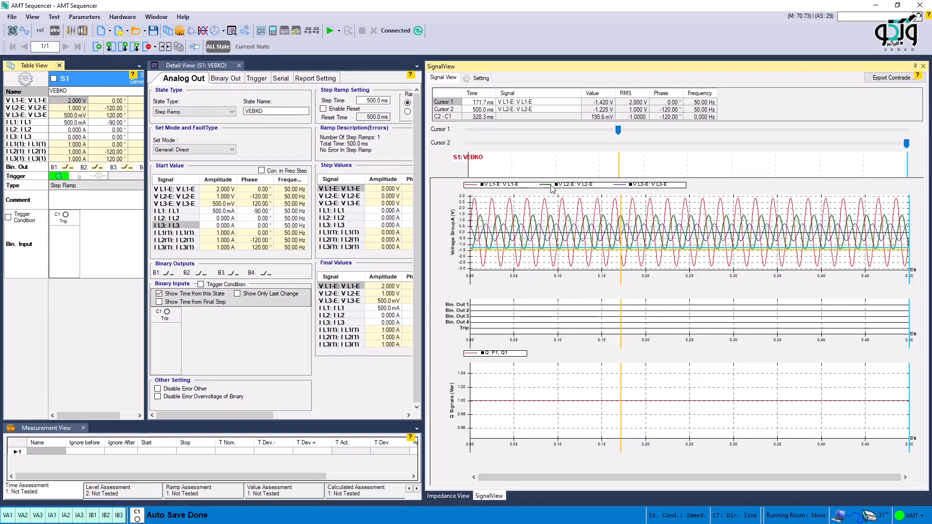
pyautogui.click(622, 185)
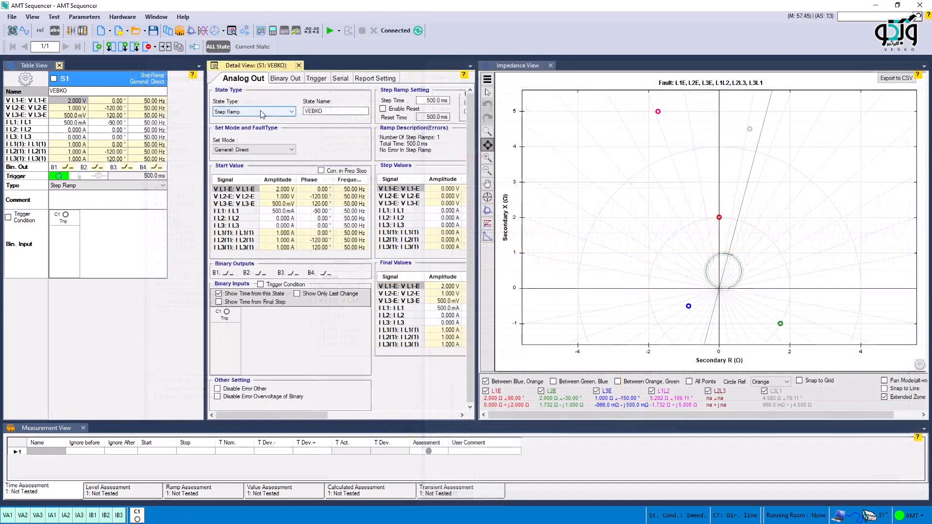
# Set the state type to Tracking and place impedance points at about 0.85 + j0.94, 0.30 + j0.42 and 1.07 + j0.37 Ω.
pyautogui.click(253, 112)
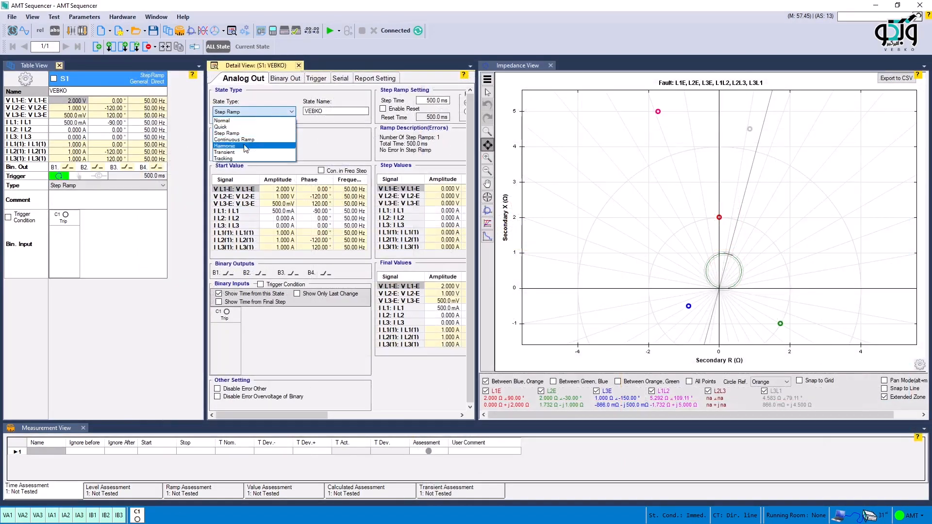
pyautogui.click(233, 159)
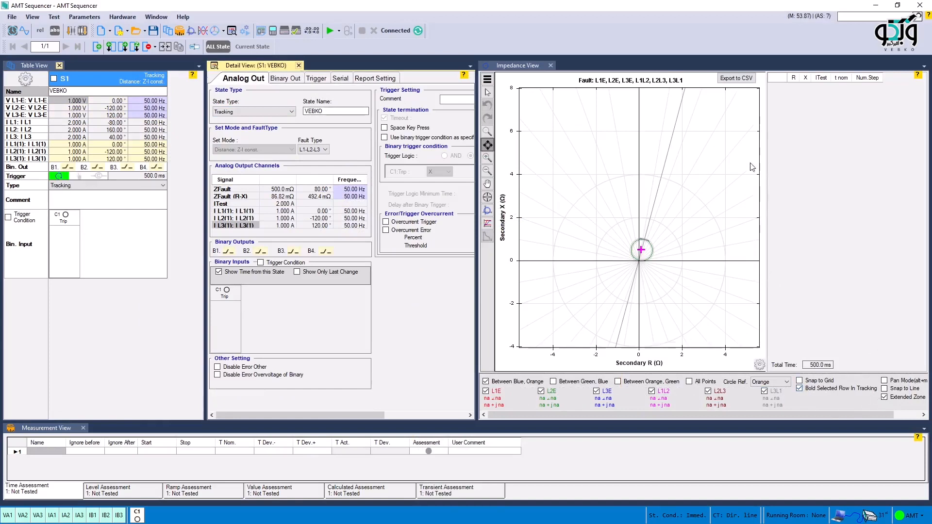
pyautogui.click(658, 240)
pyautogui.click(646, 252)
pyautogui.click(662, 253)
# Set the number of steps to 40 for the second tracking point and 35 for the third.
pyautogui.click(913, 95)
pyautogui.write('40')
pyautogui.click(901, 101)
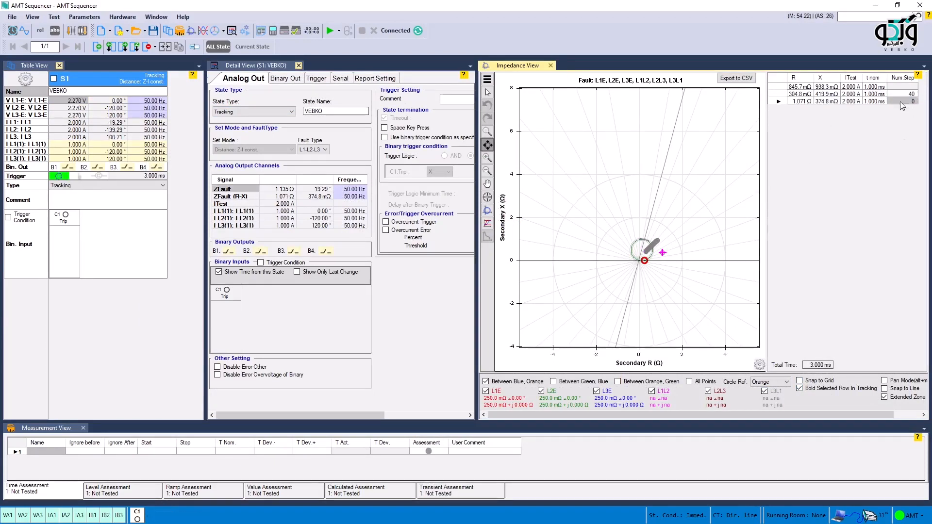
pyautogui.click(898, 197)
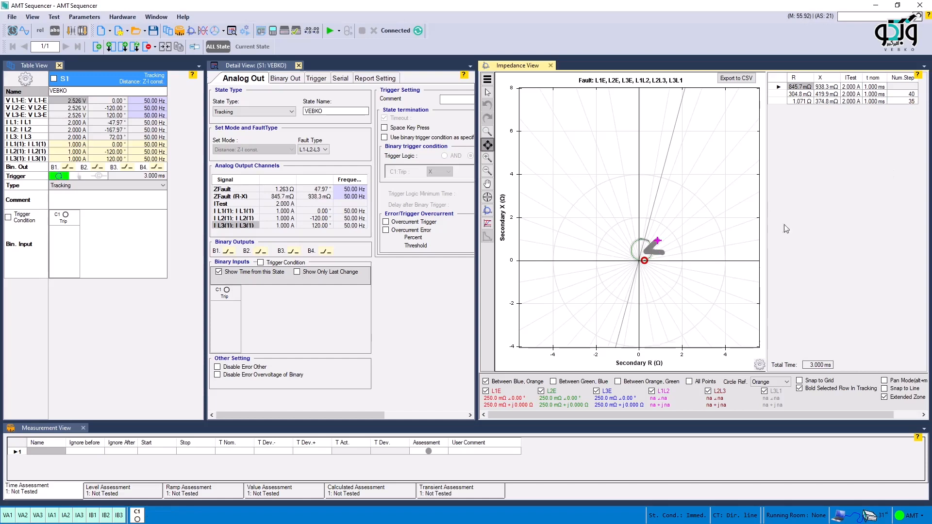
pyautogui.click(488, 145)
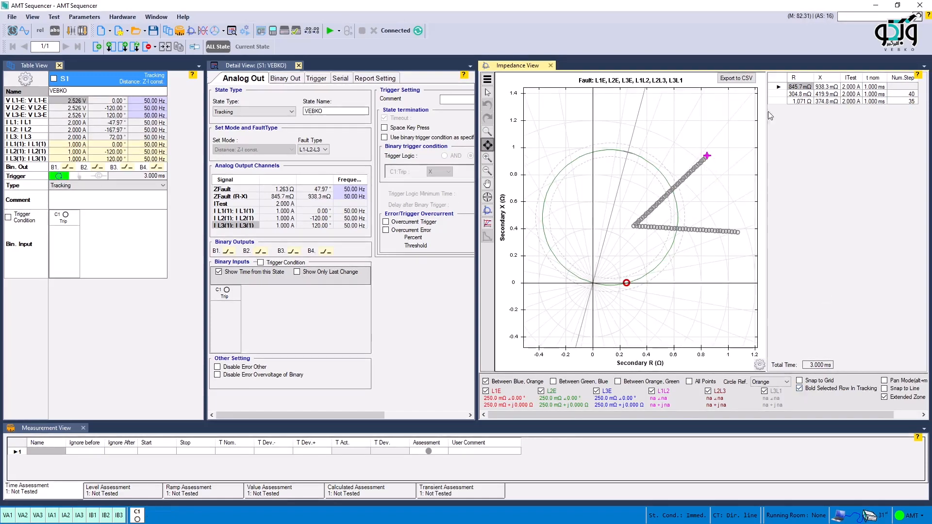
pyautogui.click(779, 93)
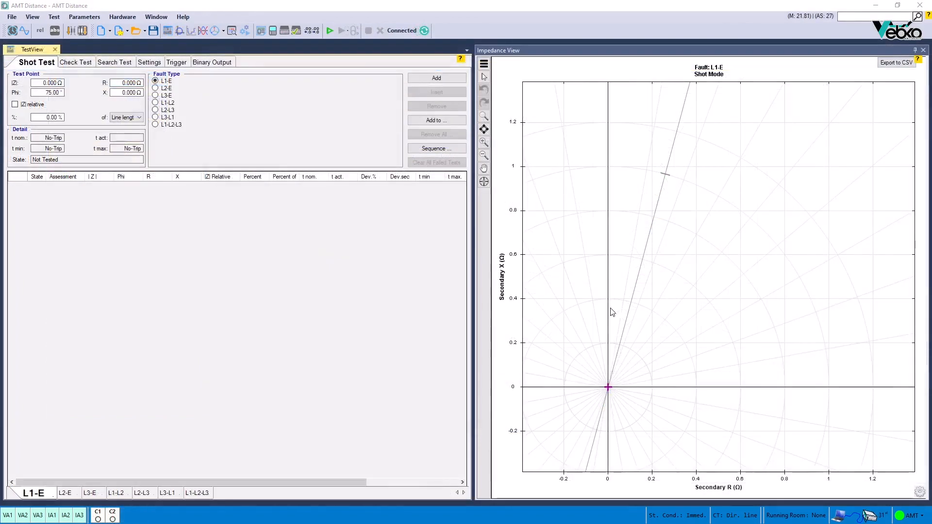
# In AMT Distance, add L1-E shot test points at about 296.8 mΩ, 39.25° and 132.4 mΩ, 25°, and clear the output error.
pyautogui.click(605, 337)
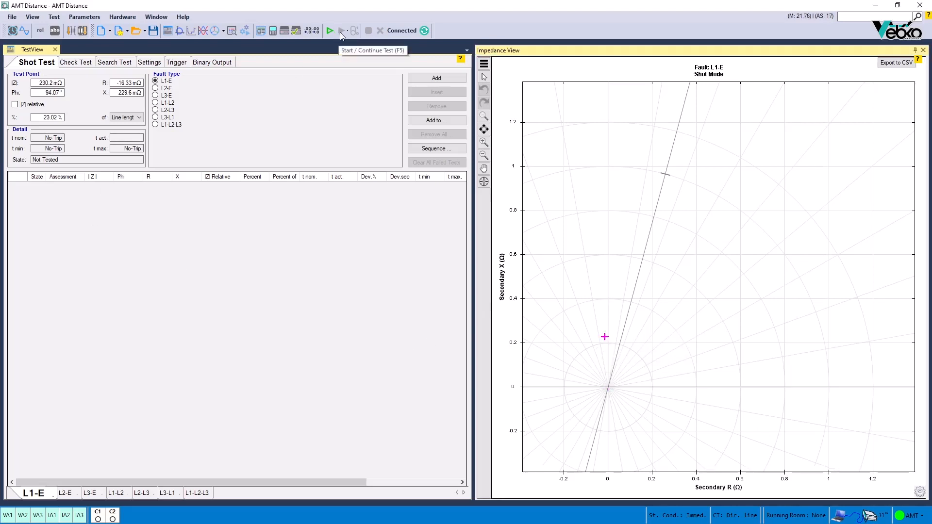
pyautogui.doubleClick(659, 346)
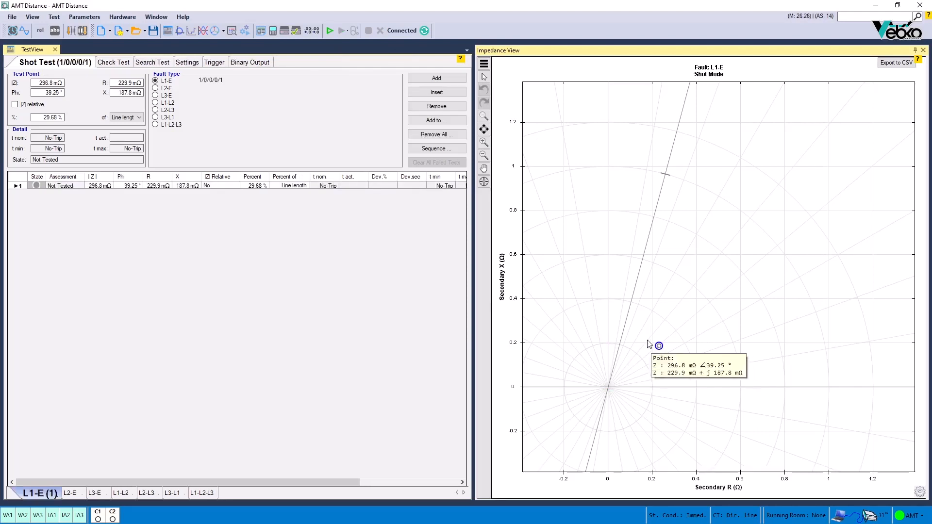
pyautogui.doubleClick(635, 375)
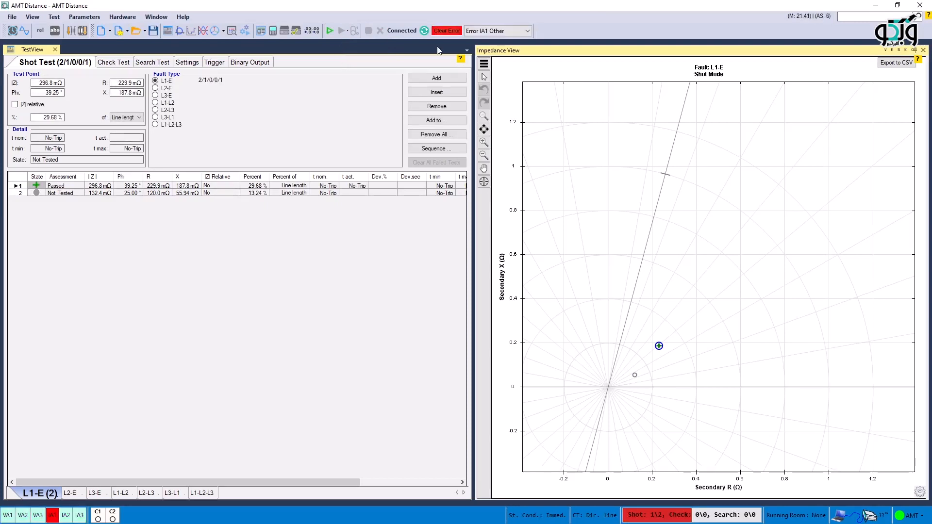
pyautogui.click(446, 30)
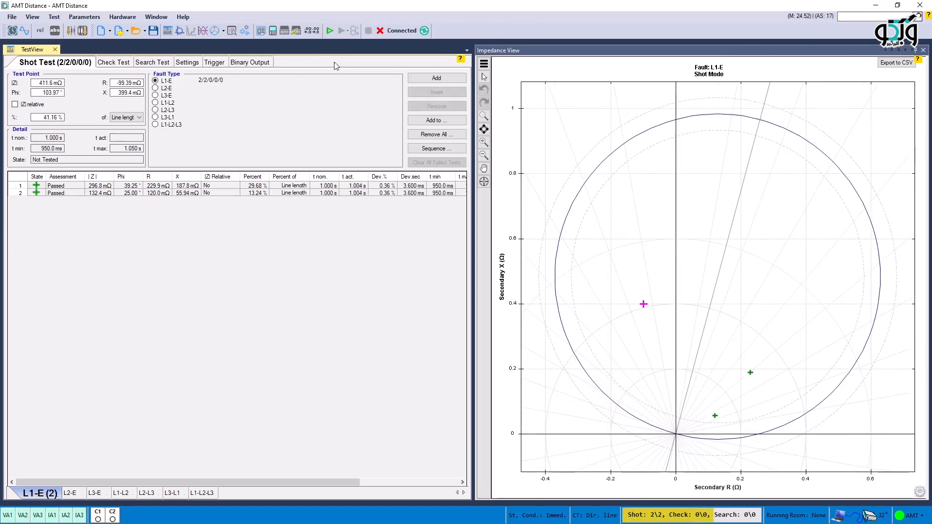
# Place a single L1-E shot test point at about 278.8 mΩ, 107.96° and run the test.
pyautogui.click(648, 347)
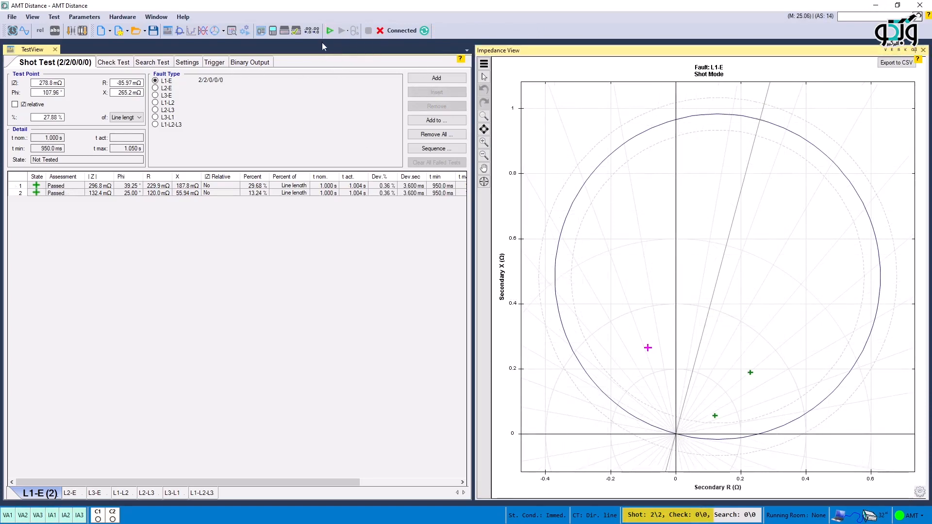
pyautogui.click(329, 31)
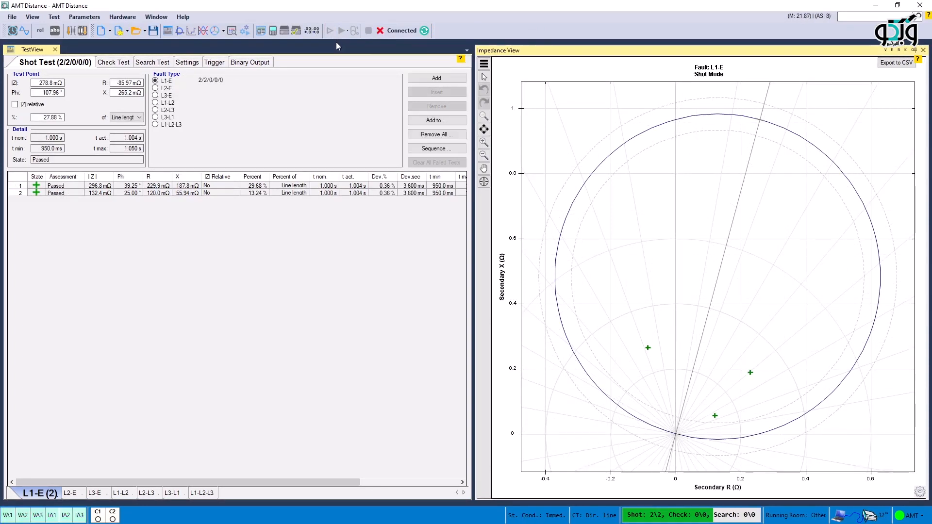
pyautogui.moveTo(640, 357)
pyautogui.click(639, 275)
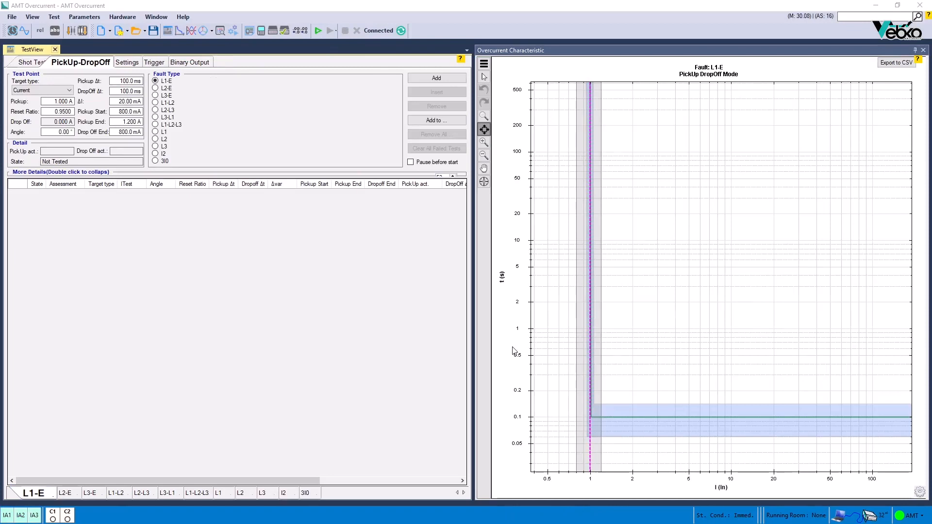
# In AMT Overcurrent, place the L1-E pickup-dropoff test at about 1.774 A and set its target type to Angle.
pyautogui.click(626, 297)
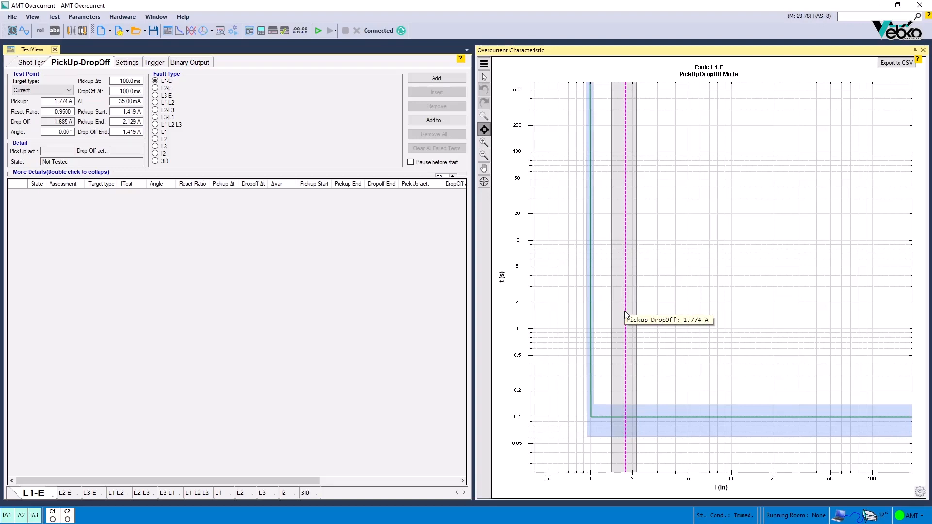
pyautogui.click(65, 90)
pyautogui.click(29, 101)
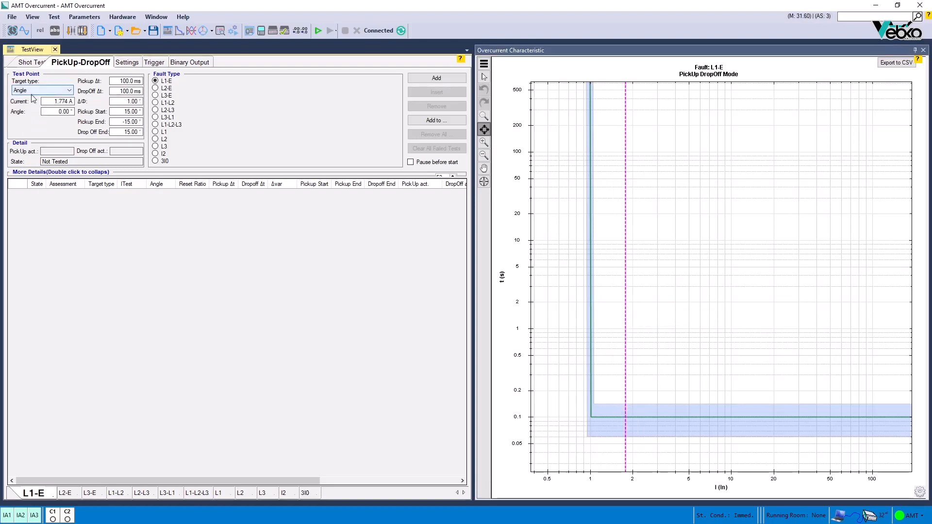
# Move the angle test's current to about 2.454 A and reselect the target type.
pyautogui.click(699, 263)
pyautogui.click(646, 271)
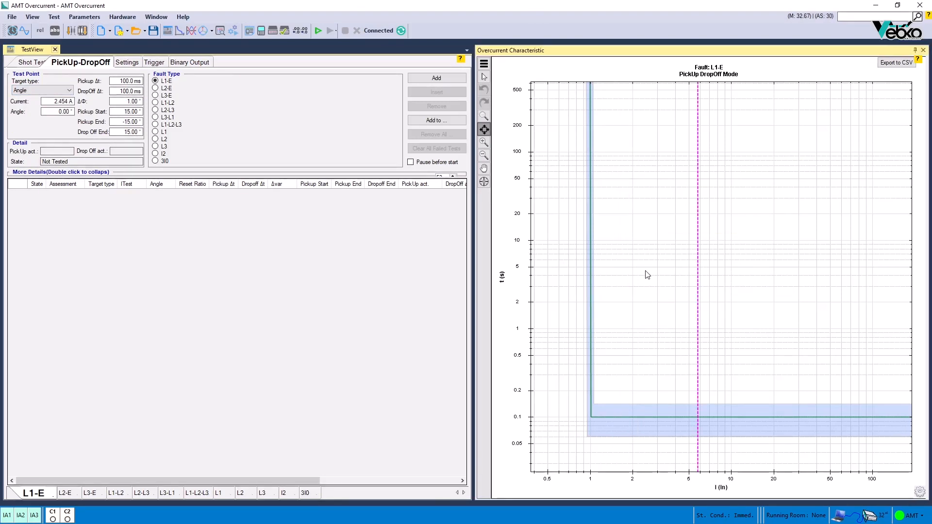
pyautogui.click(30, 90)
pyautogui.click(32, 98)
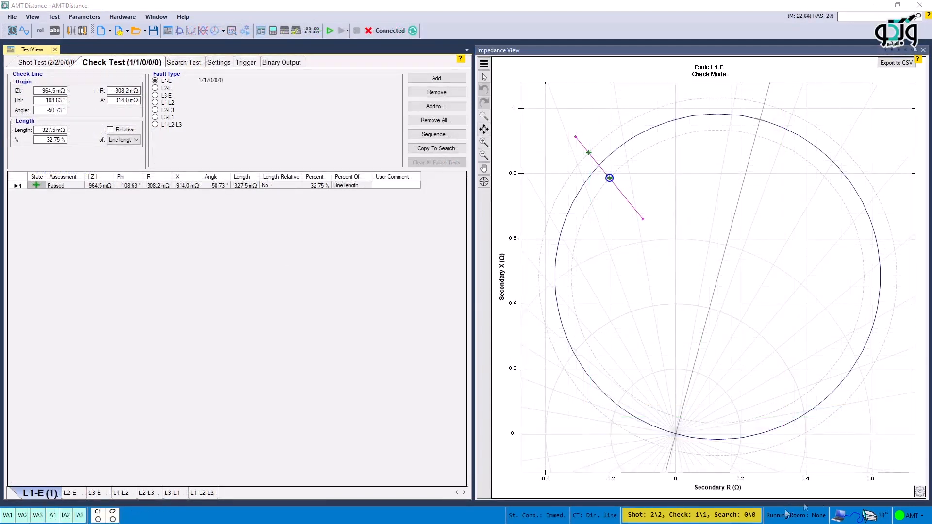
# In AMT Distance, reveal the impedance plot's display options and run a single L1-E shot test at about 547.3 mΩ, 96.44°.
pyautogui.click(920, 492)
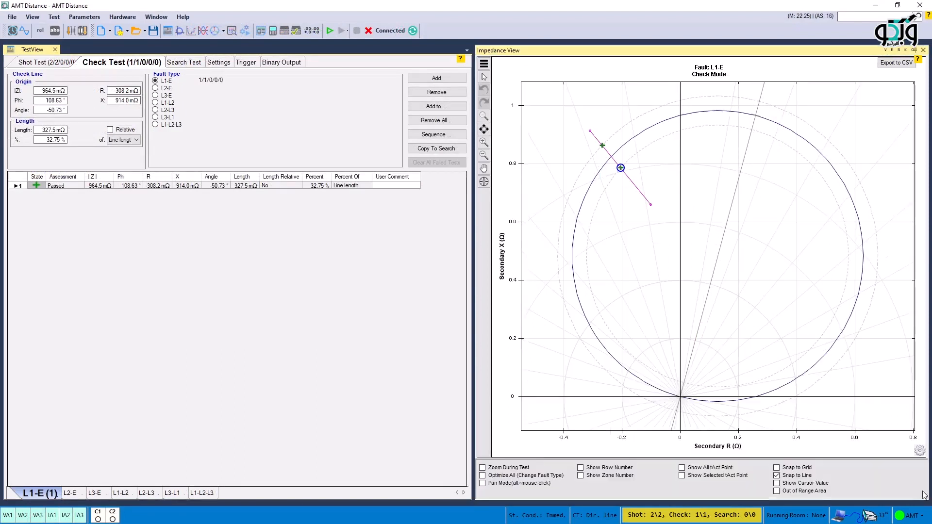
pyautogui.click(42, 63)
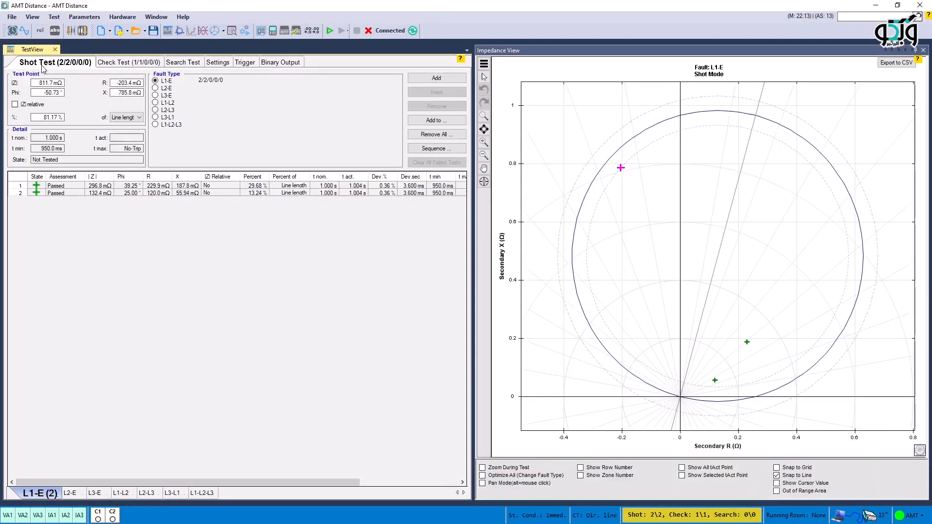
pyautogui.click(330, 31)
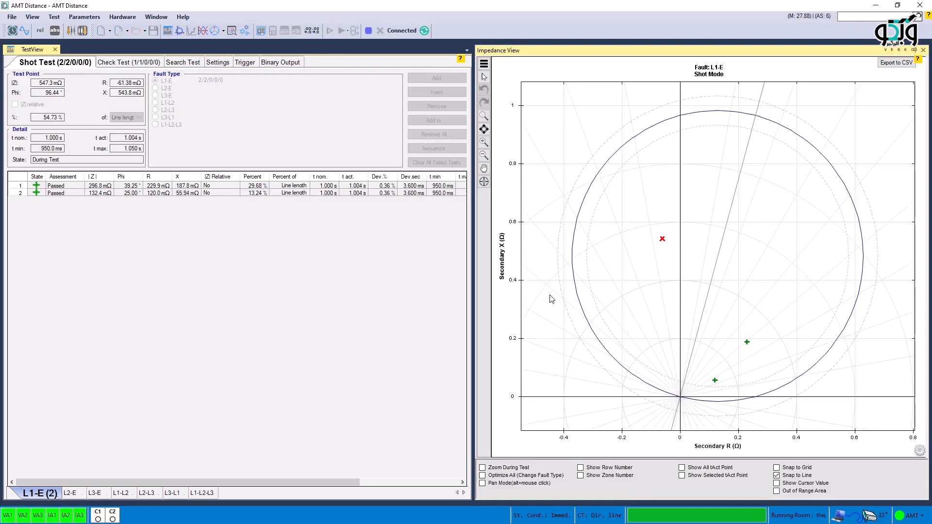
# Show row numbers and all actual trip times on the impedance plot, and return to the Check Test.
pyautogui.click(581, 468)
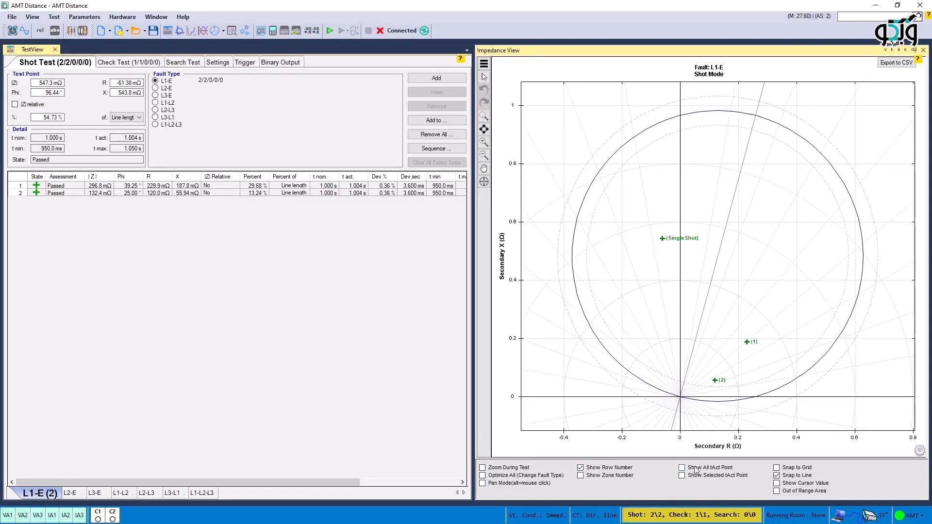
pyautogui.click(682, 469)
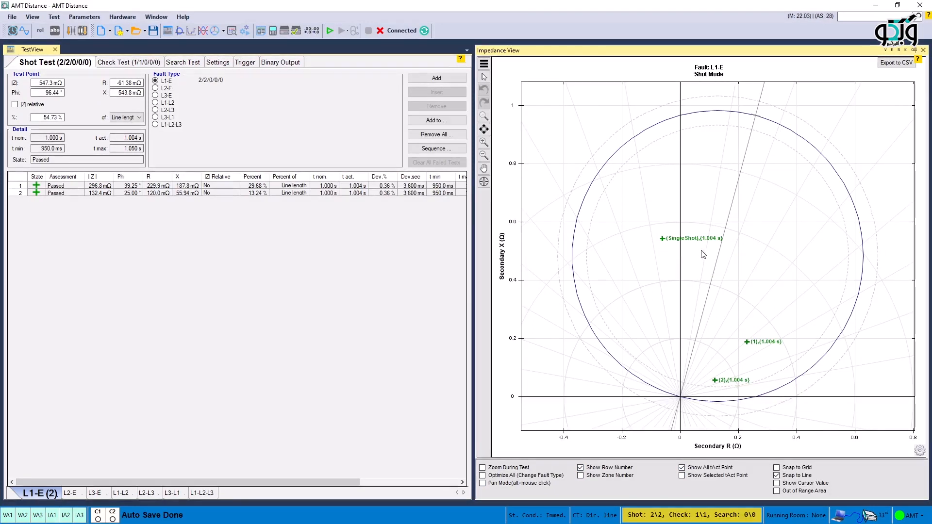
pyautogui.click(117, 64)
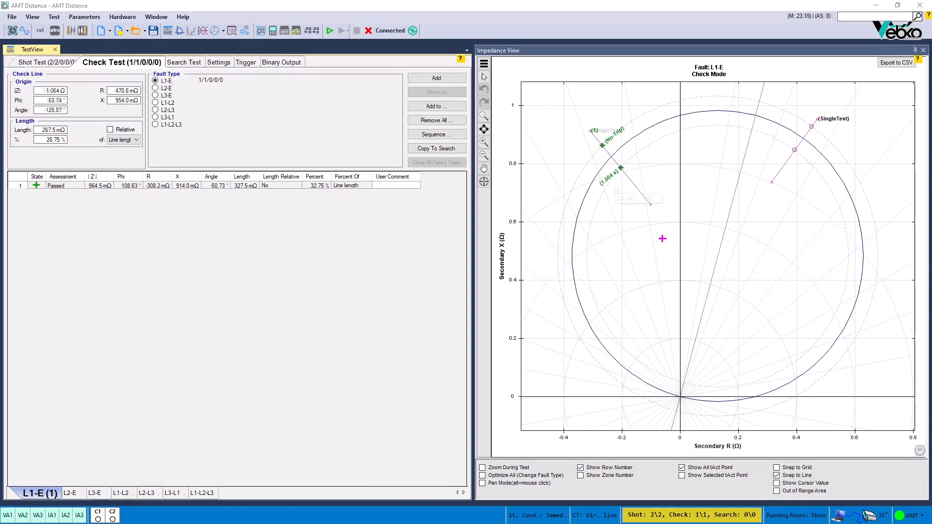
# Toggle the out-of-range area on the Distance impedance plot and on the AMT Overcurrent characteristic.
pyautogui.click(777, 491)
pyautogui.click(776, 491)
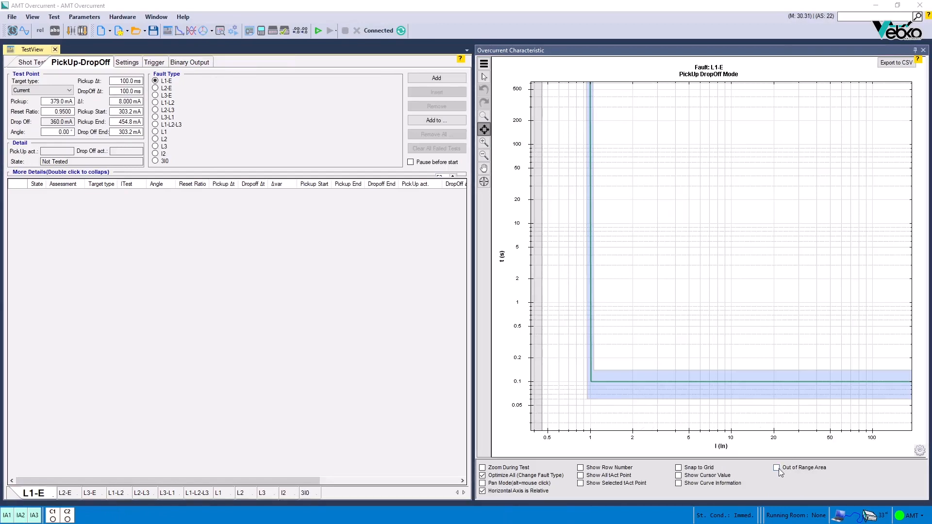
pyautogui.click(778, 468)
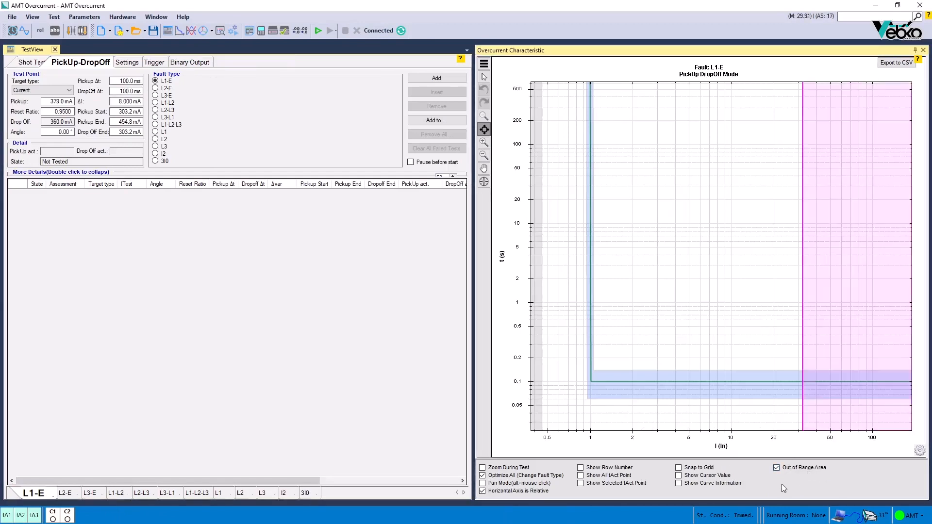
pyautogui.click(778, 469)
pyautogui.click(778, 469)
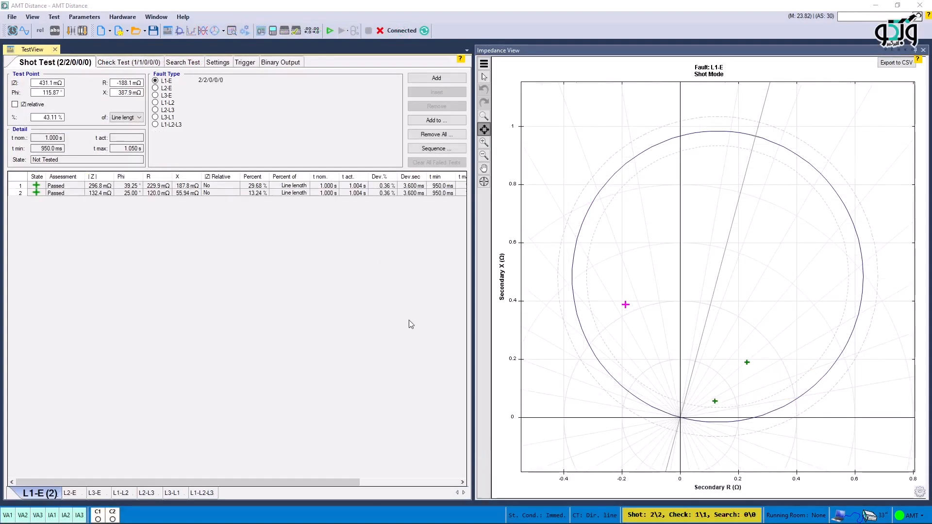
# In AMT Distance, place the L1-E shot point at about 234.5 mΩ, 108.15° and set the plot's background colour to yellow.
pyautogui.click(660, 354)
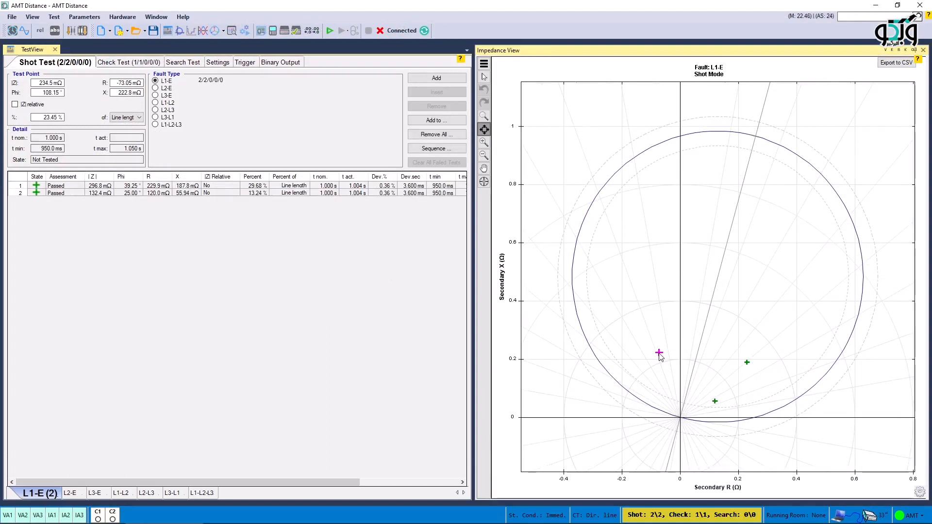
pyautogui.moveTo(660, 359)
pyautogui.rightClick(621, 215)
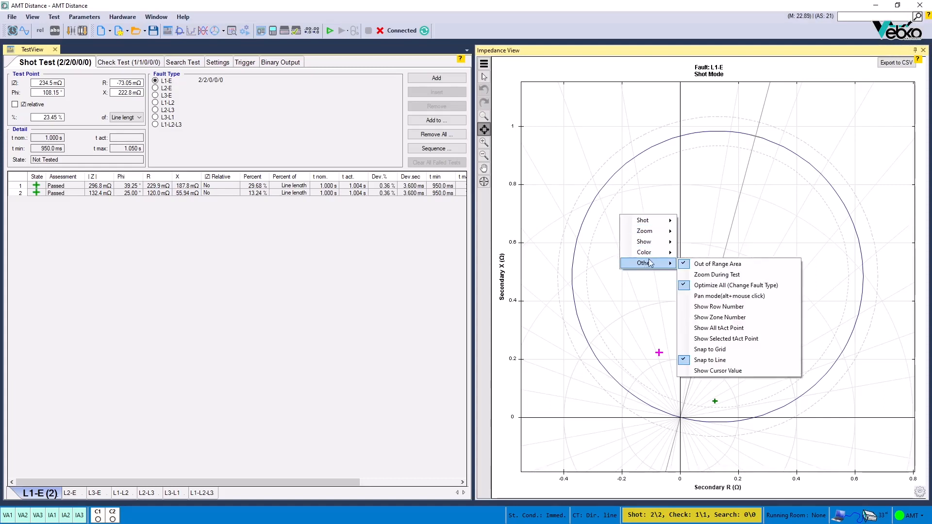
pyautogui.moveTo(662, 254)
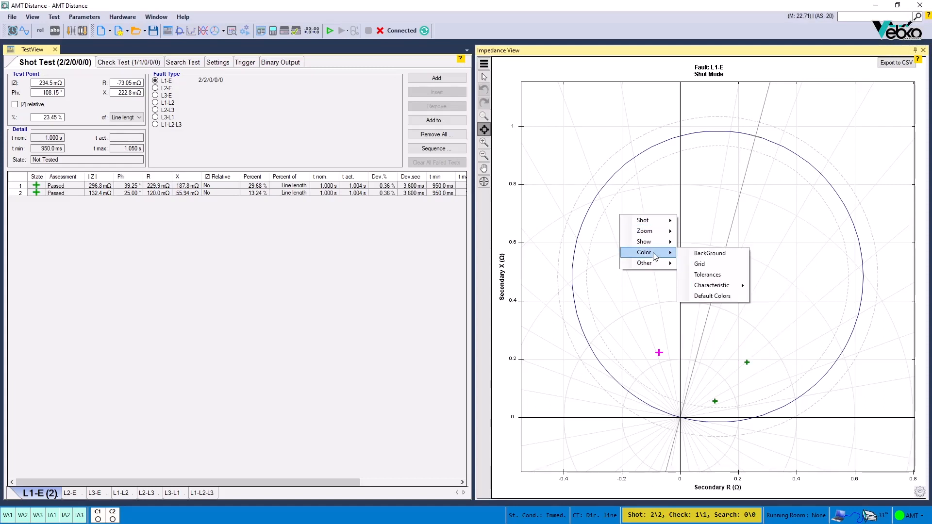
pyautogui.click(713, 254)
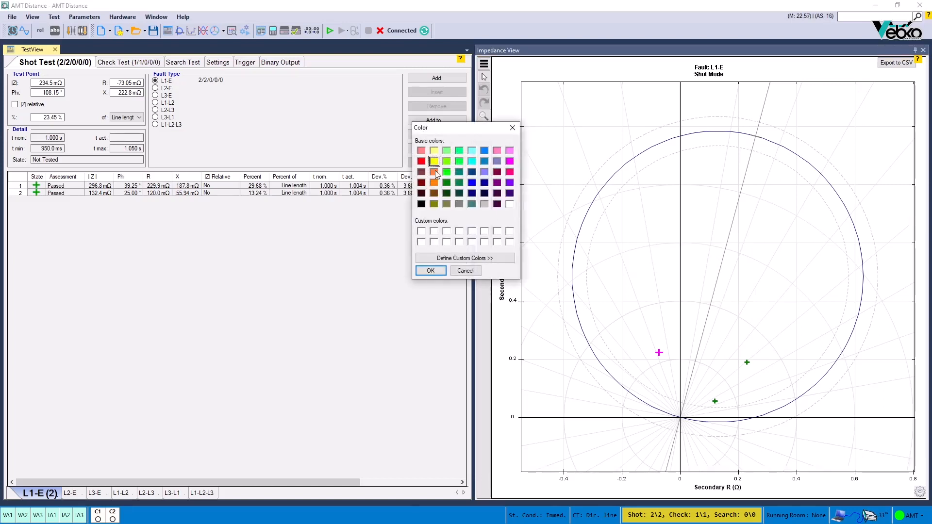
pyautogui.click(431, 271)
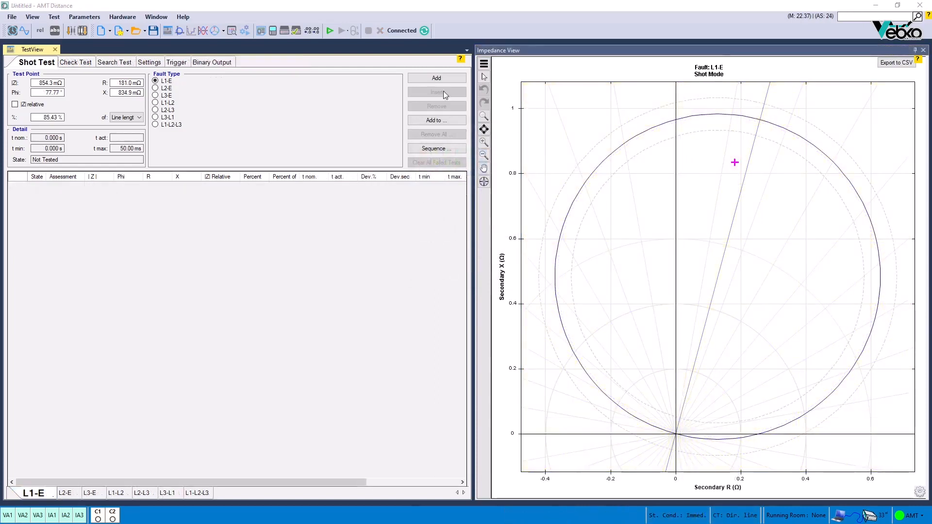
pyautogui.rightClick(43, 85)
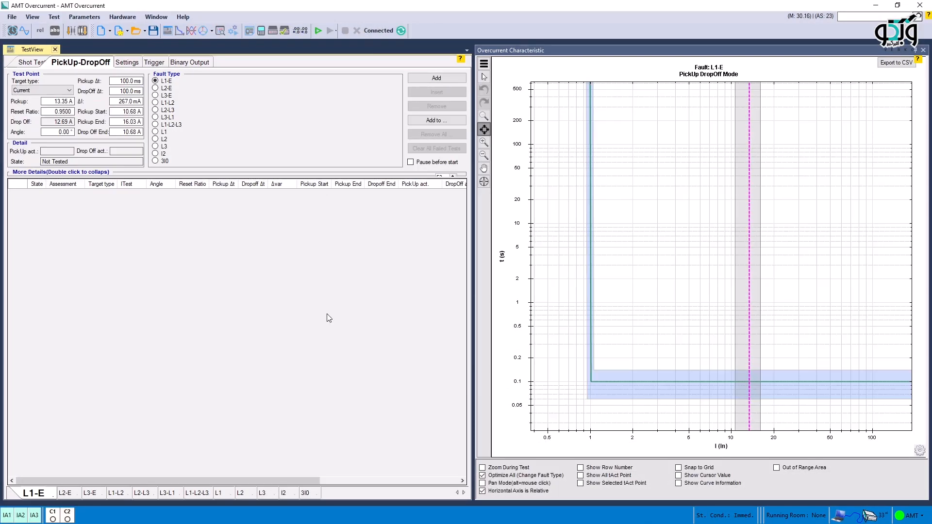
# In AMT Overcurrent, open the phase element's tripping characteristic in the protection parameters and select the user-defined IEC Long Time Inverse curve.
pyautogui.doubleClick(272, 178)
pyautogui.click(305, 138)
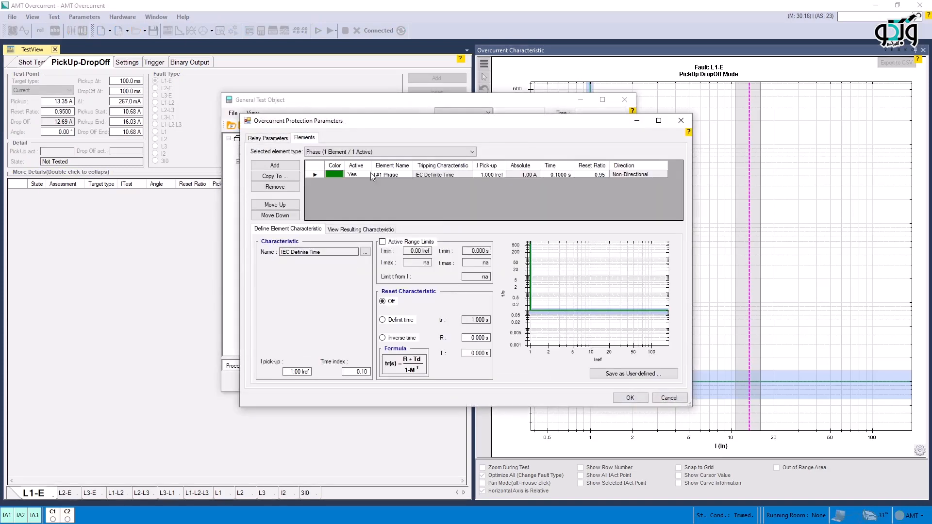
pyautogui.doubleClick(424, 174)
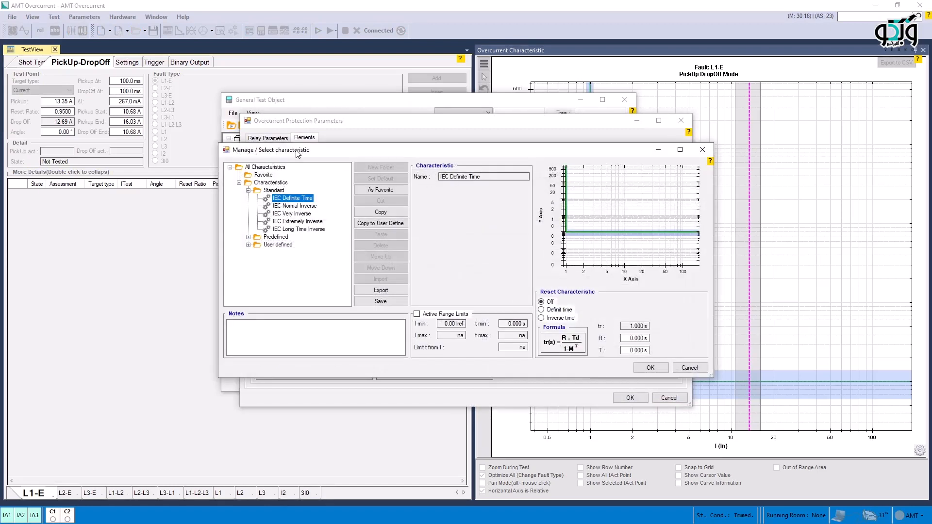
pyautogui.click(249, 245)
pyautogui.click(299, 261)
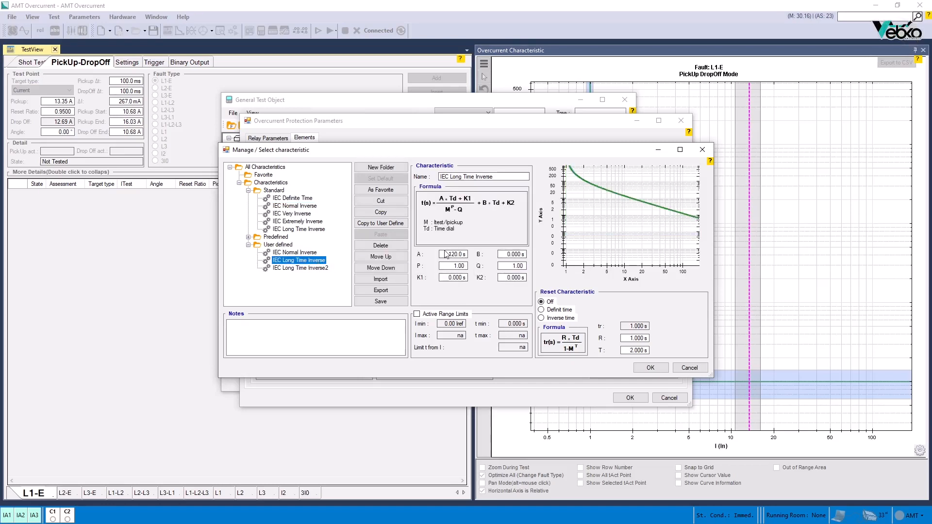
# Edit the A constant in the formula of the user-defined IEC Long Time Inverse characteristic.
pyautogui.doubleClick(460, 254)
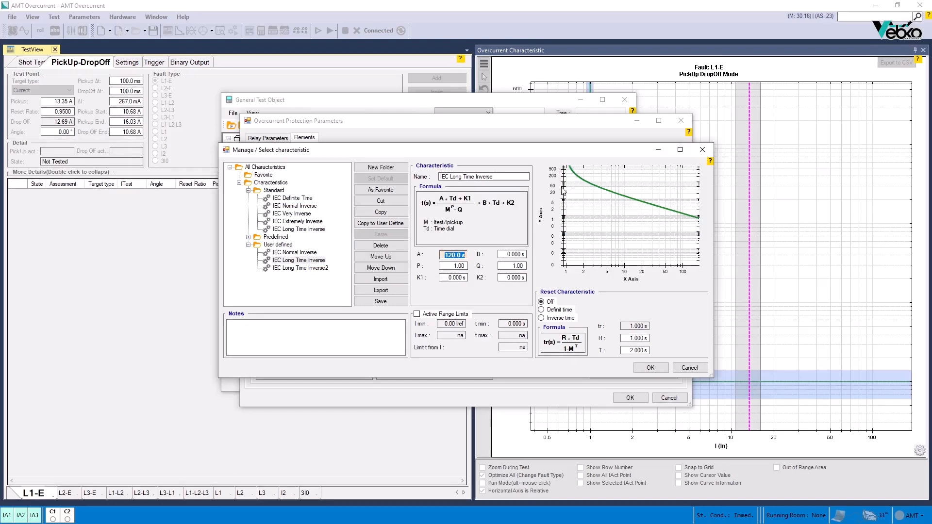
pyautogui.write('1')
pyautogui.doubleClick(458, 255)
pyautogui.press('BackSpace')
pyautogui.write('110.0 V')
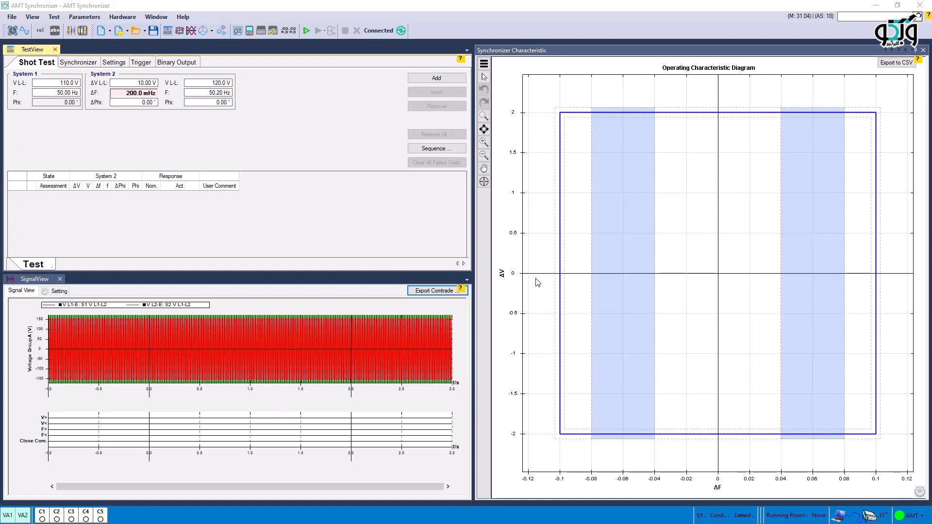
# In AMT Synchronizer, magnify the Signal View waveforms around 2.00 s and review the report's zone settings and linked XRIO references.
pyautogui.scroll(10, 357, 353)
pyautogui.scroll(2, 361, 352)
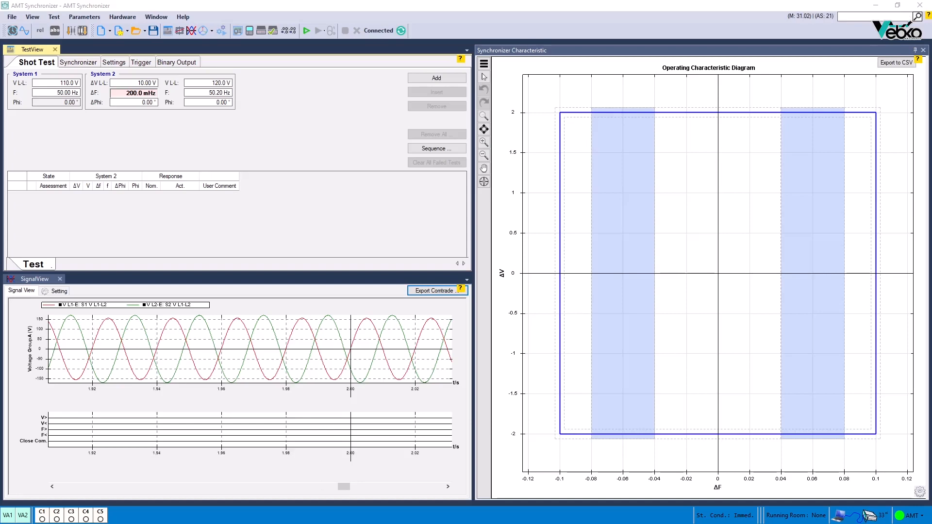
pyautogui.click(464, 399)
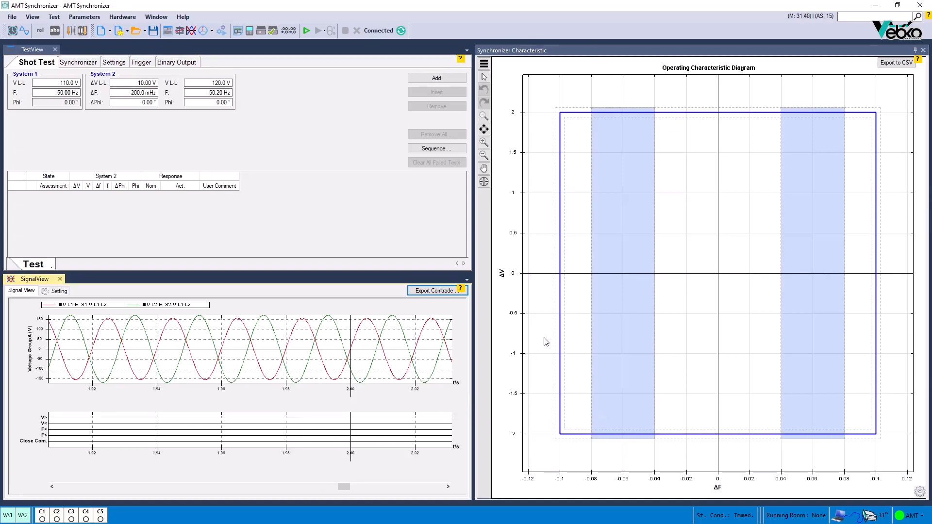
pyautogui.scroll(-9, 709, 277)
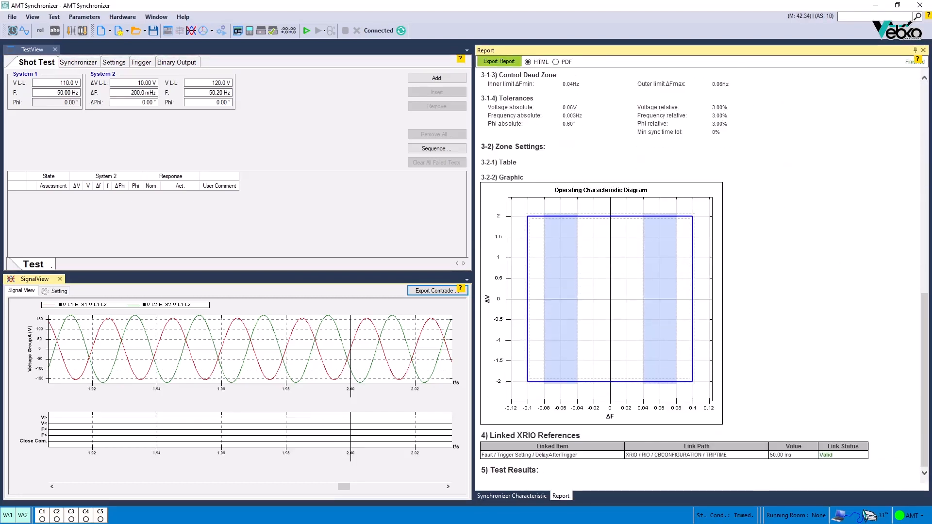
# Switch to AMT VCC, select the Root node and examine the hardware configuration section of its report.
pyautogui.hotkey('alt', 'Tab')
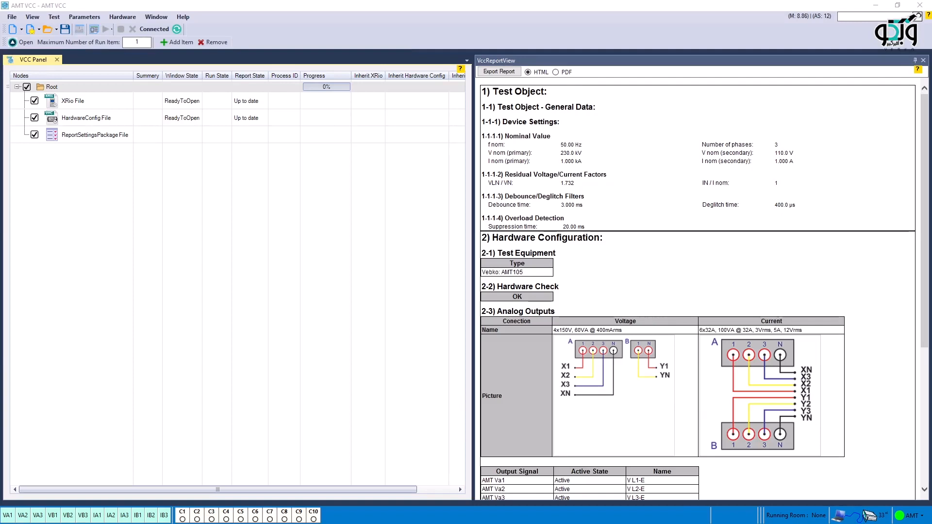
pyautogui.click(345, 213)
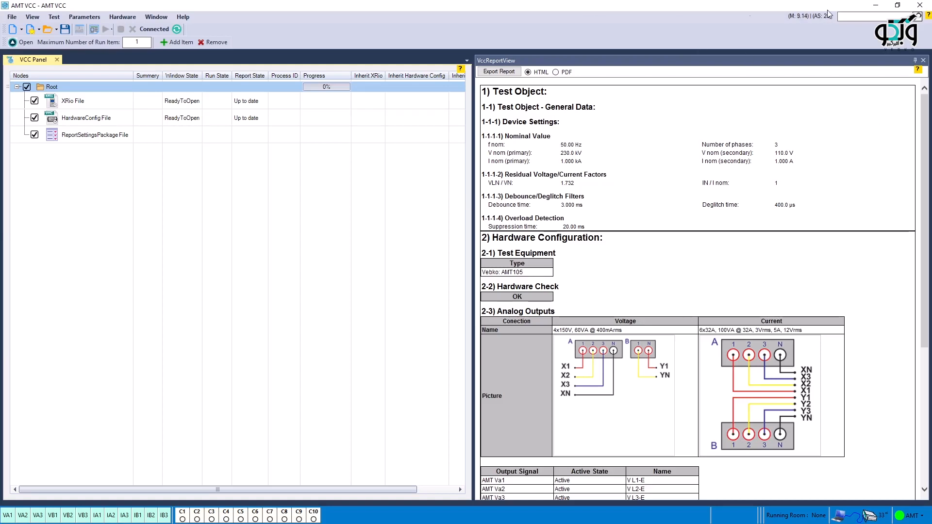
pyautogui.scroll(-5, 674, 264)
pyautogui.scroll(5, 674, 264)
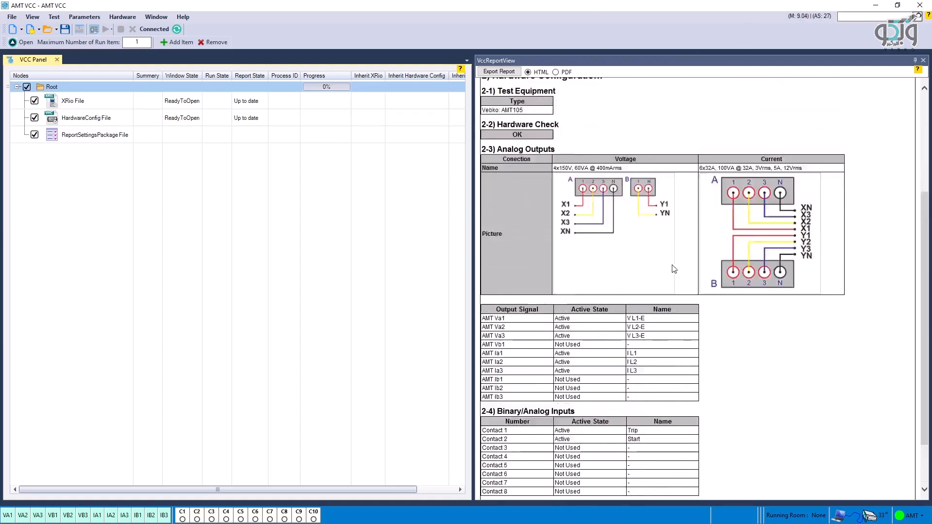